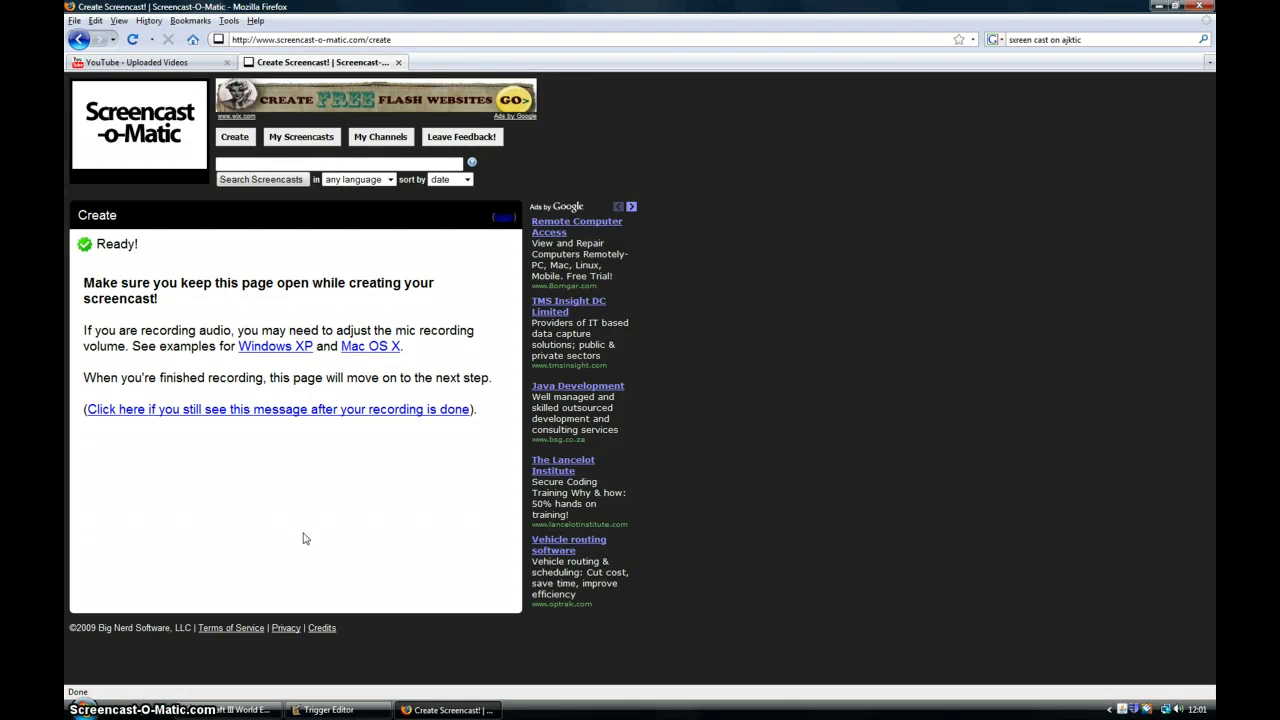
- Pan the map with the arrow keys until the blue and red region markers show below the village
left_click(230, 710)
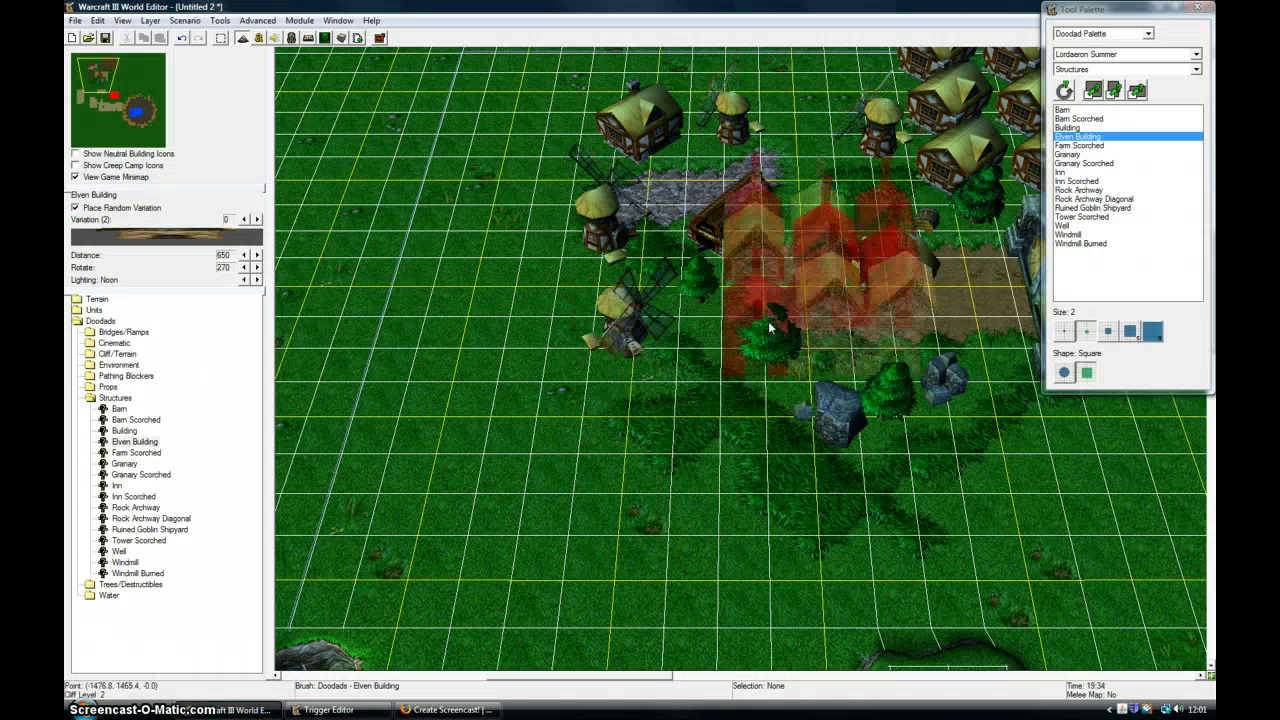
key("Right")
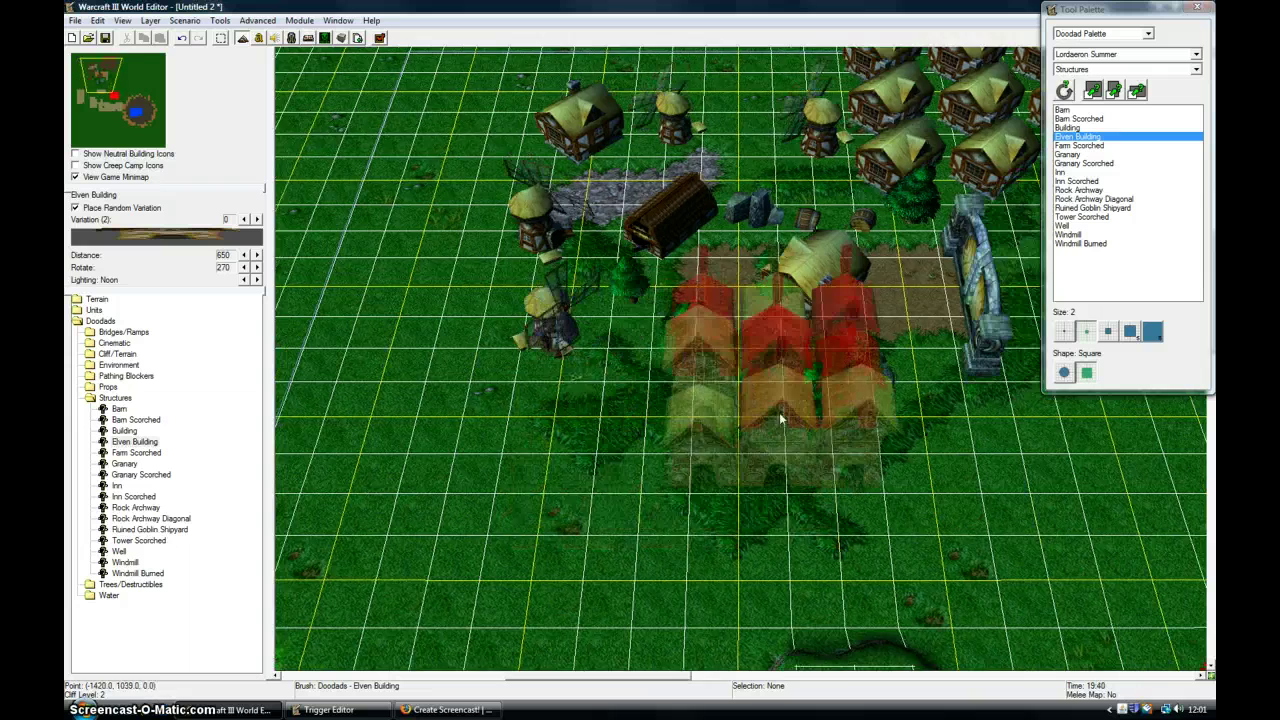
key("Right")
key("Up")
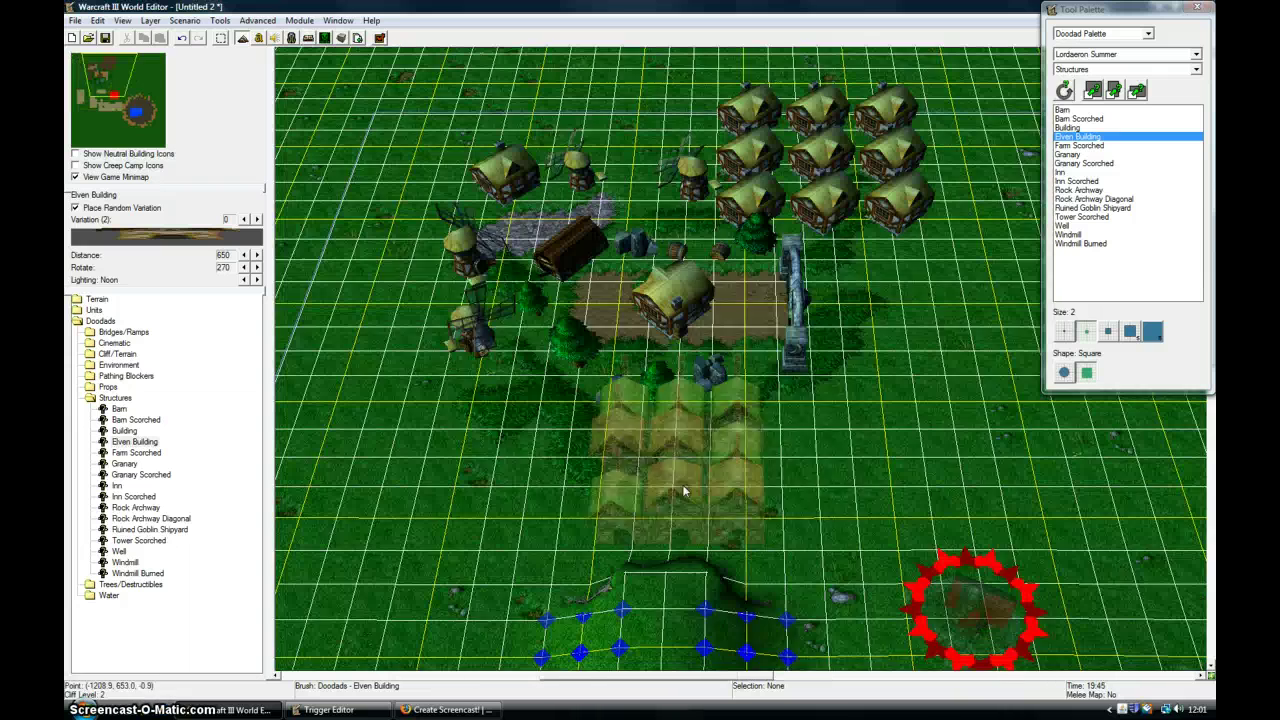
key("Up")
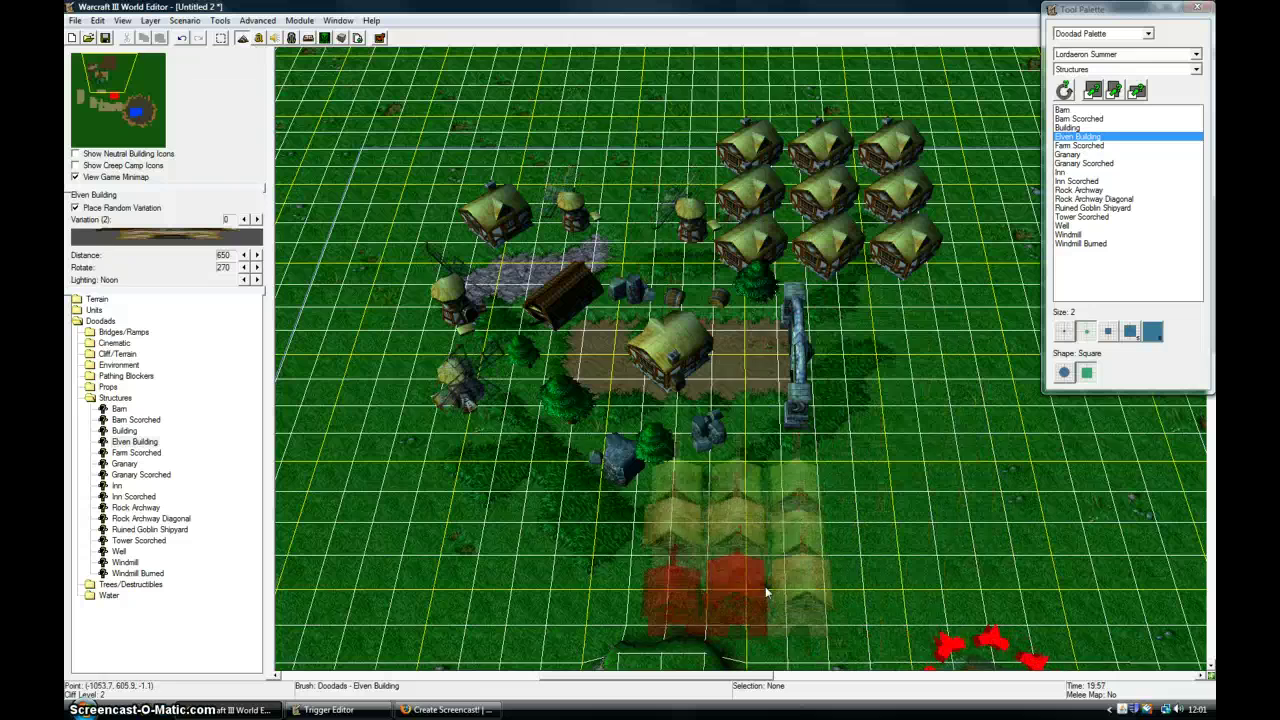
key("Down")
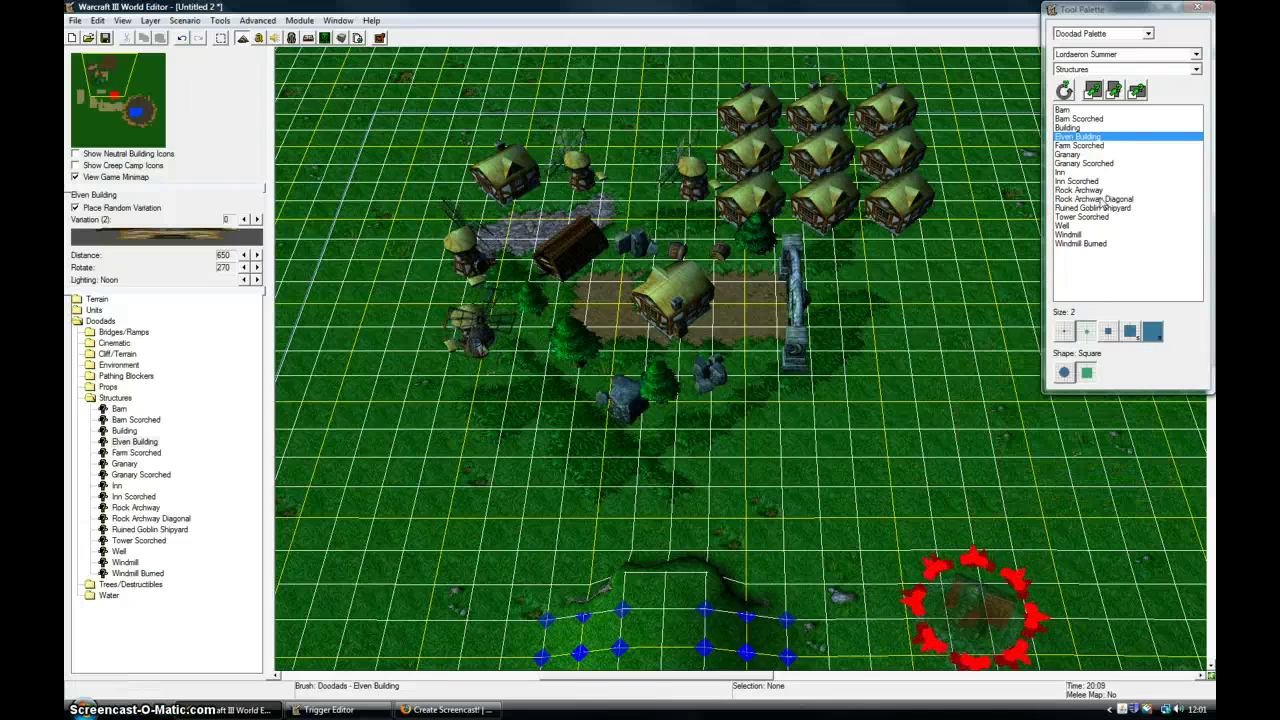
- Move the view to an empty stretch of grass and switch to the Terrain Palette
key("Down")
key("Right")
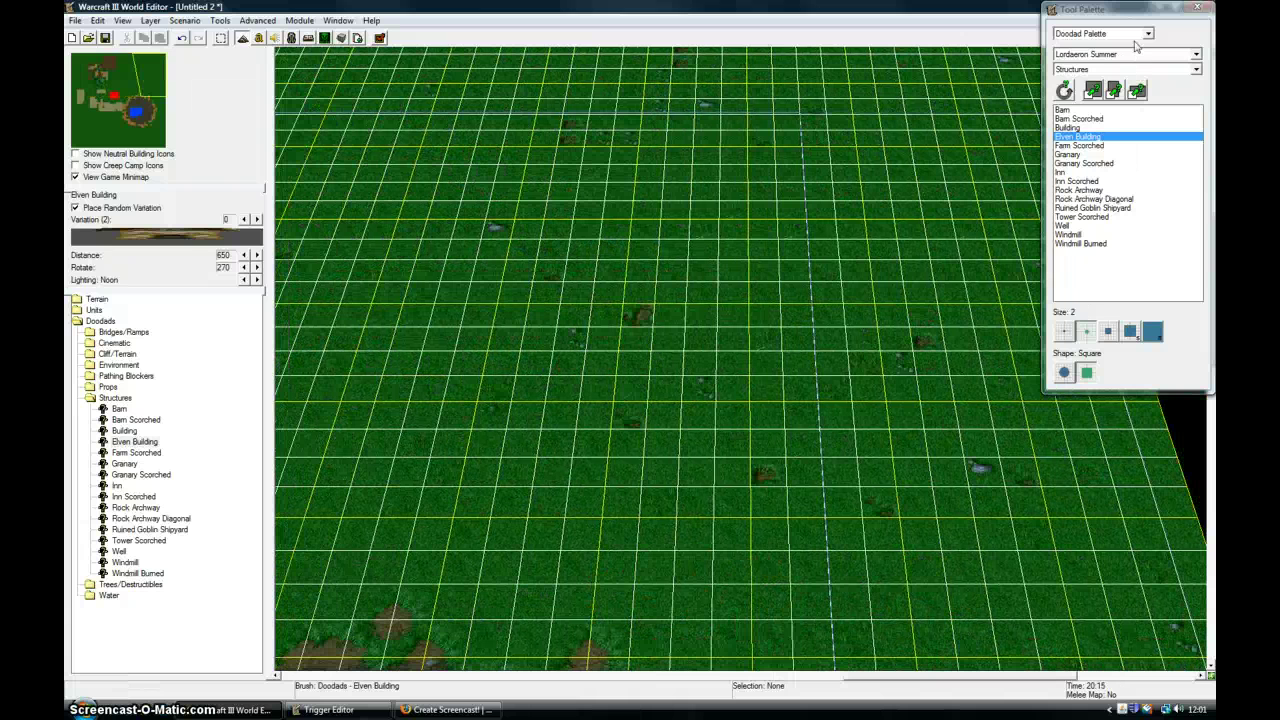
left_click(1147, 34)
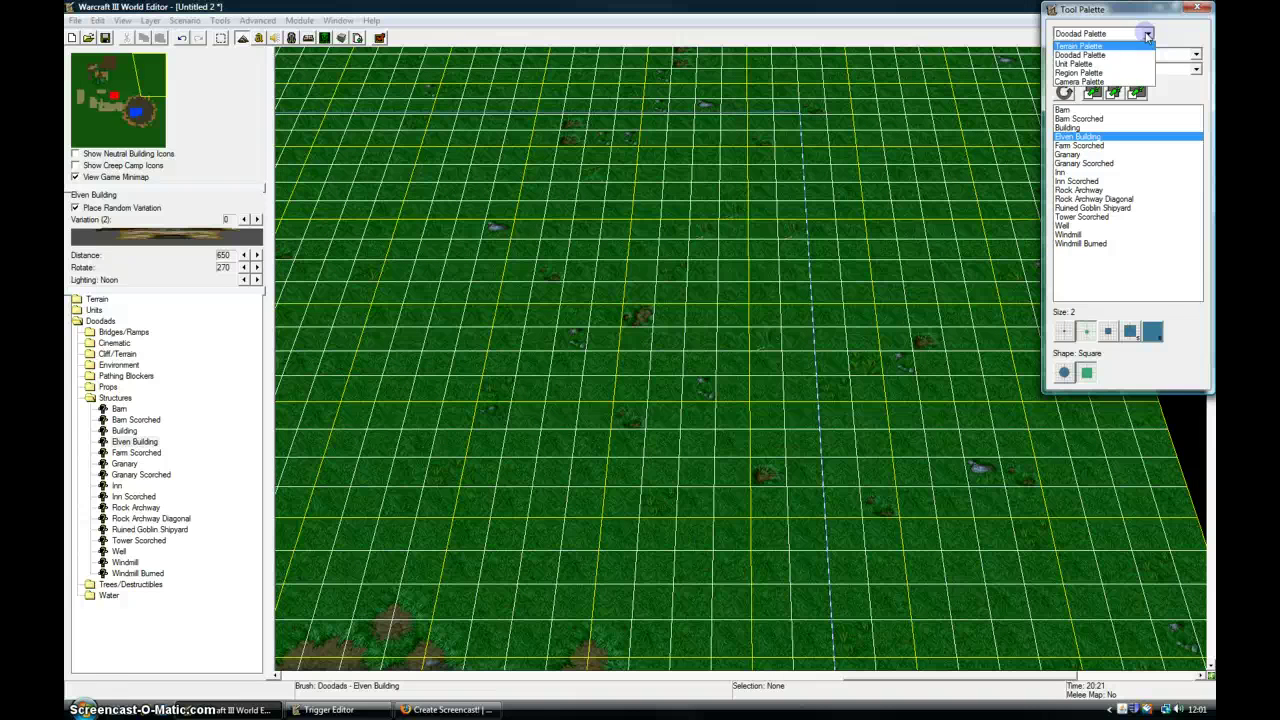
left_click(1090, 47)
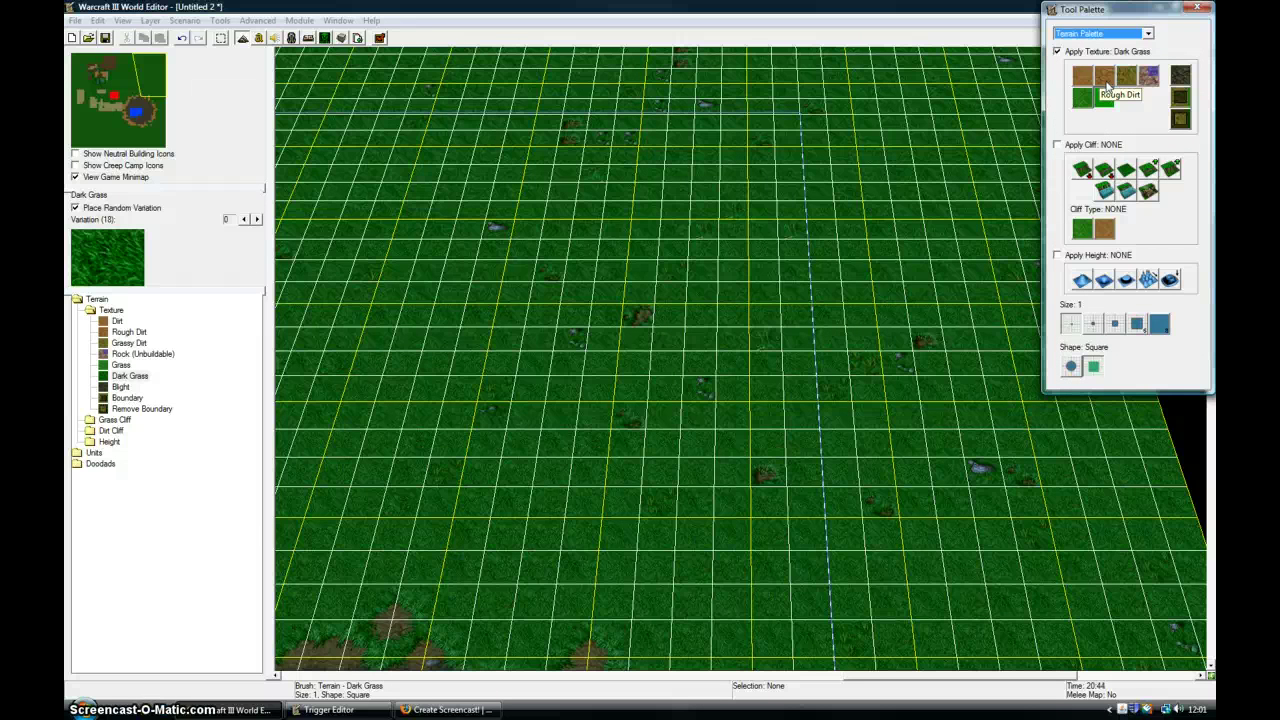
- Compare the ground textures and settle on Rough Dirt for painting
left_click(1105, 78)
left_click(1126, 76)
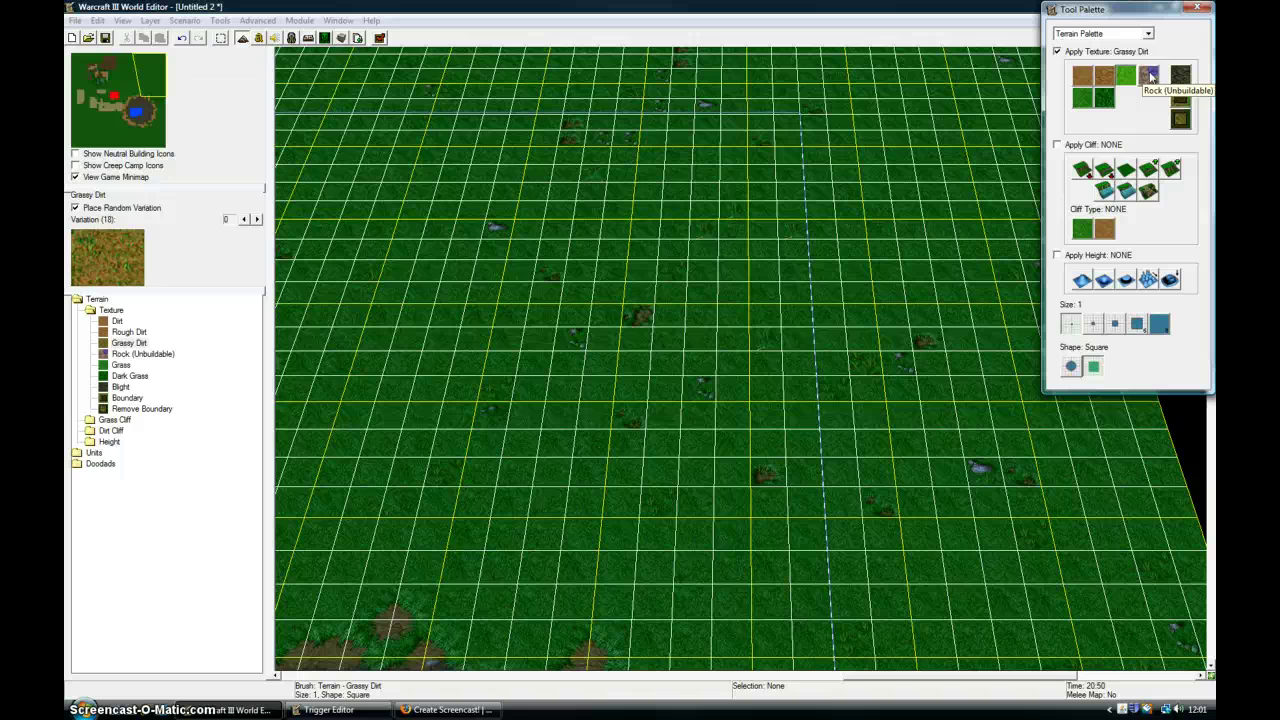
left_click(1149, 76)
left_click(1106, 98)
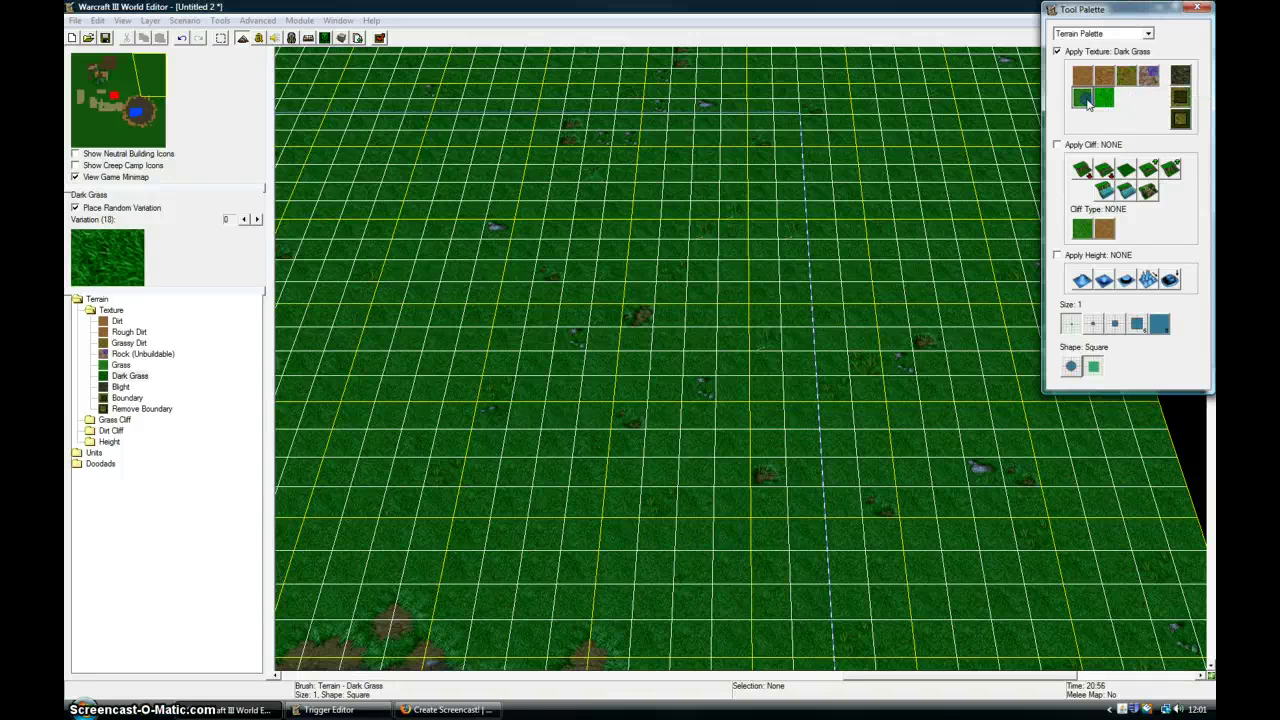
left_click(1085, 100)
left_click(1082, 78)
left_click(1100, 82)
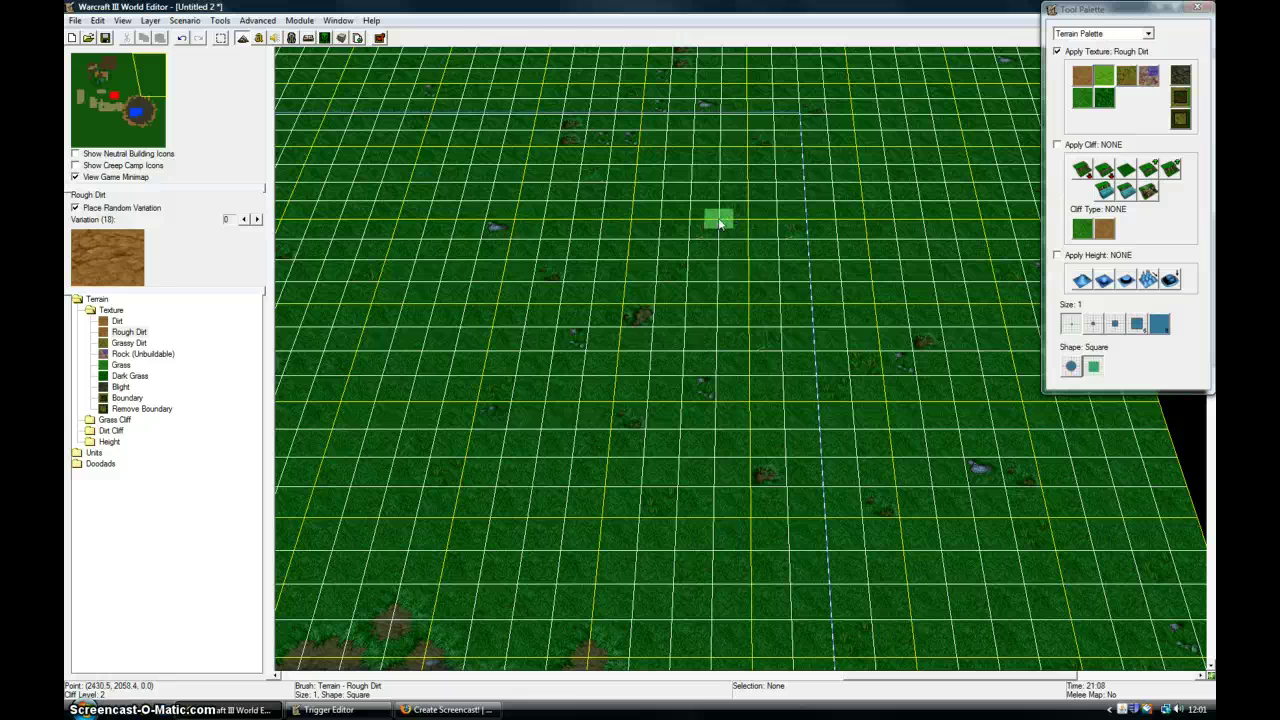
- Paint a Rough Dirt patch in the grass, extending it down and to the right
mouse_move(719, 222)
left_mouse_down()
mouse_move(806, 214)
mouse_move(834, 234)
mouse_move(750, 240)
mouse_move(749, 257)
mouse_move(720, 249)
mouse_move(771, 236)
left_mouse_up()
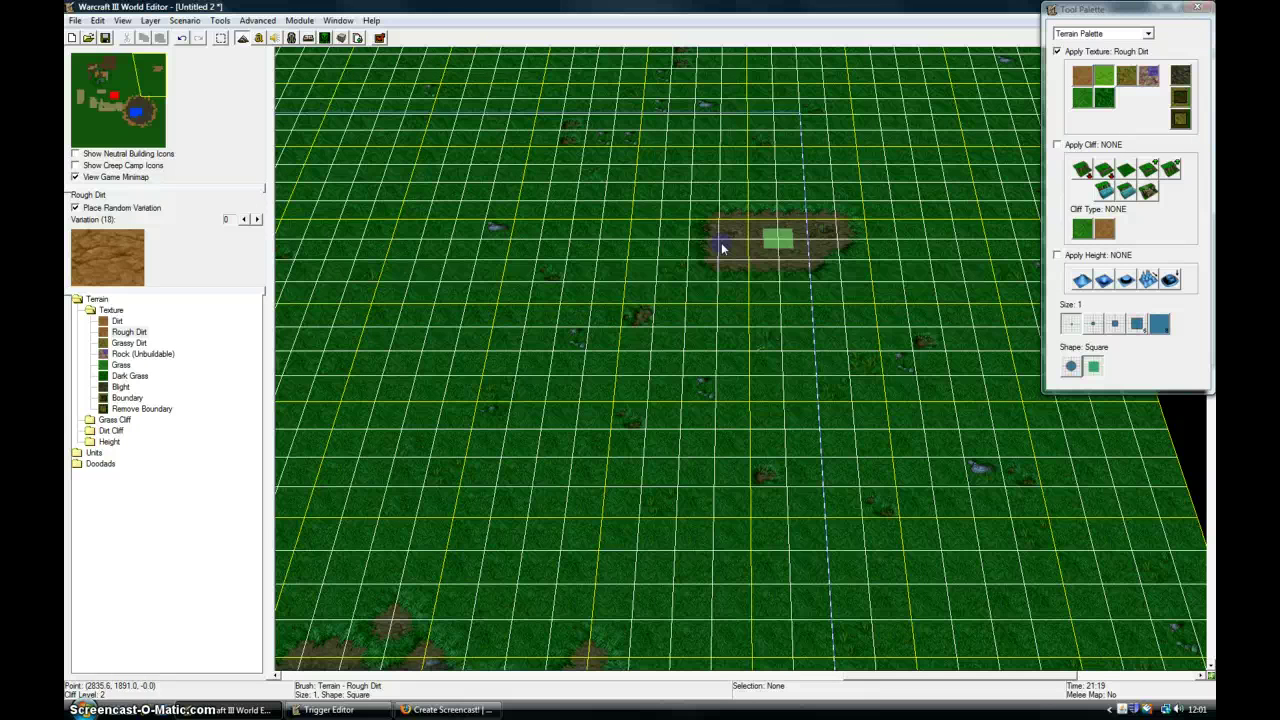
mouse_move(745, 285)
left_mouse_down()
mouse_move(810, 307)
mouse_move(841, 272)
mouse_move(828, 262)
mouse_move(824, 313)
mouse_move(771, 327)
mouse_move(698, 296)
mouse_move(733, 289)
mouse_move(766, 314)
mouse_move(722, 316)
left_mouse_up()
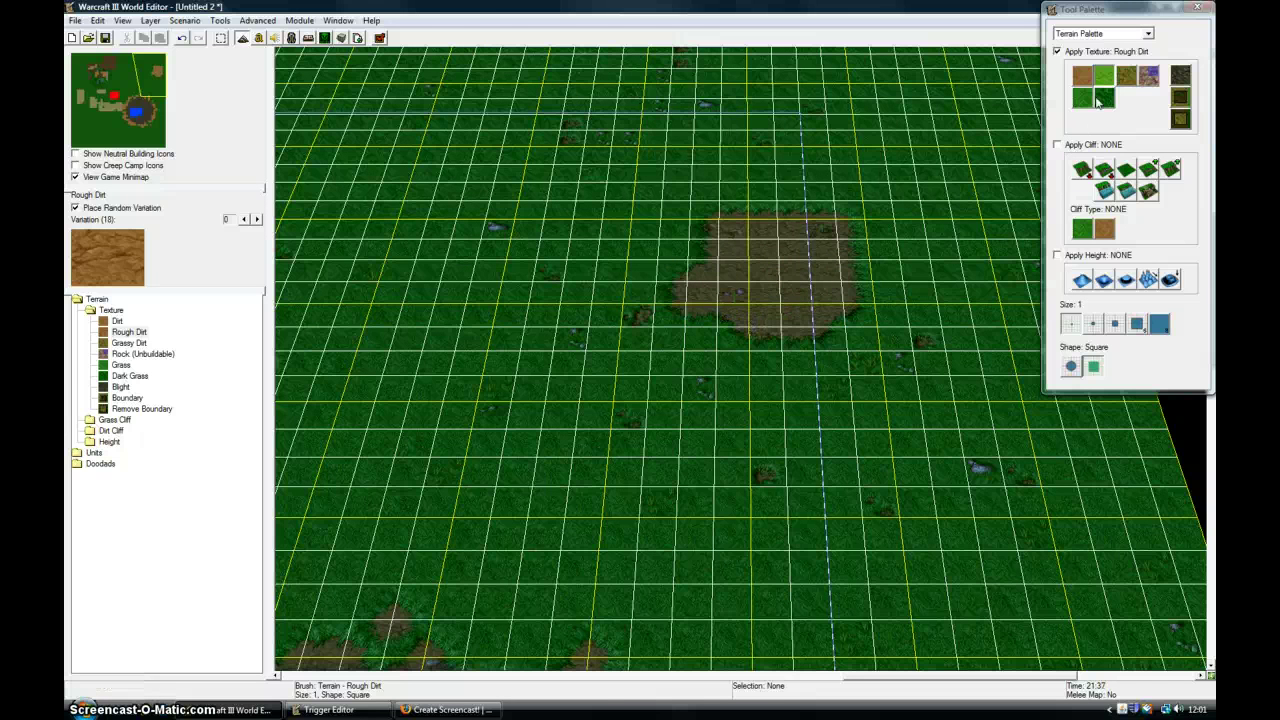
- Paint Grassy Dirt around the patch's edges and fill the grass notch at its top
left_click(1126, 76)
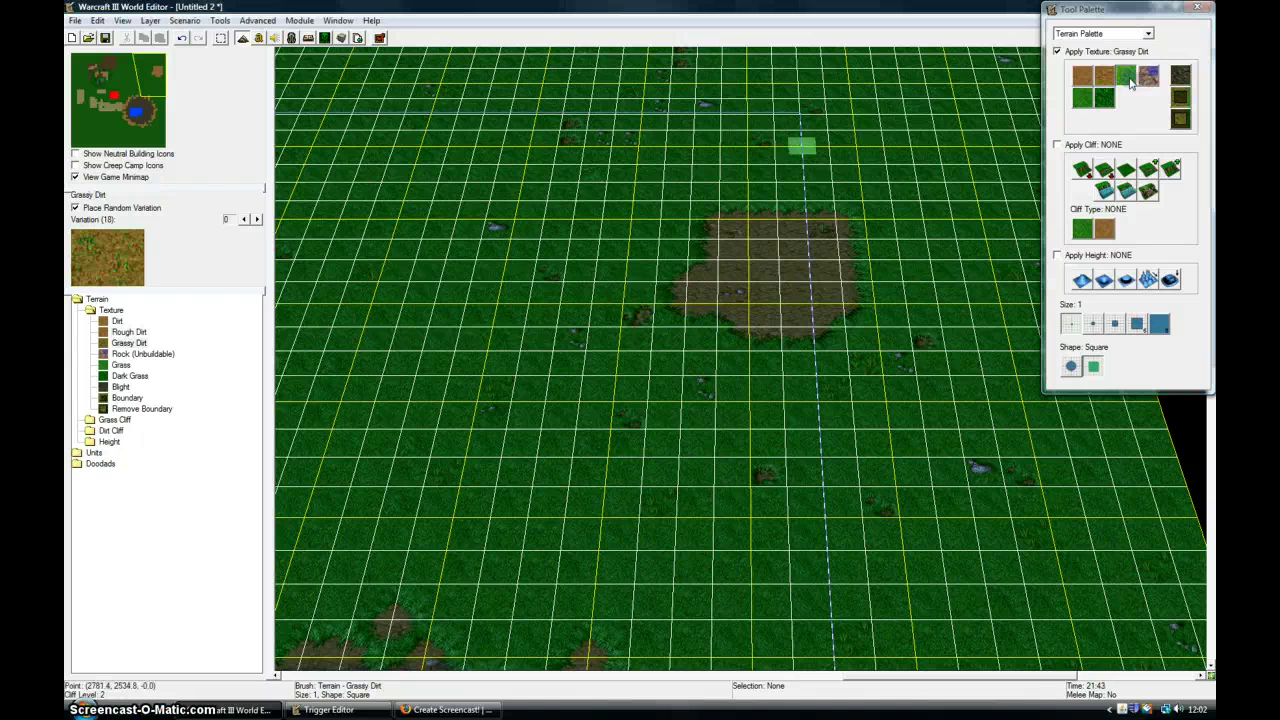
mouse_move(731, 205)
left_mouse_down()
mouse_move(831, 173)
mouse_move(700, 213)
mouse_move(691, 268)
mouse_move(590, 311)
mouse_move(720, 357)
mouse_move(692, 375)
mouse_move(807, 375)
mouse_move(702, 342)
mouse_move(739, 317)
mouse_move(629, 289)
mouse_move(659, 259)
mouse_move(641, 294)
mouse_move(608, 308)
mouse_move(642, 215)
mouse_move(635, 231)
mouse_move(679, 187)
mouse_move(620, 266)
mouse_move(710, 175)
left_mouse_up()
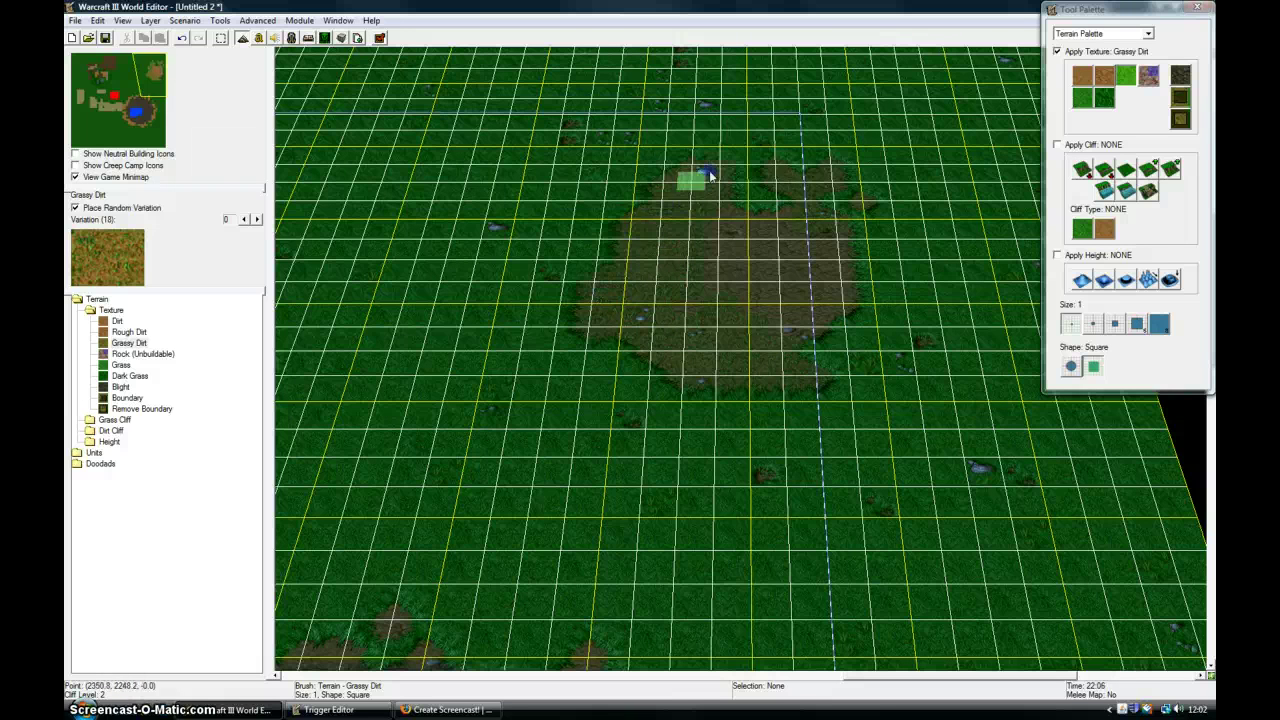
mouse_move(790, 180)
left_mouse_down()
mouse_move(763, 177)
mouse_move(786, 218)
mouse_move(817, 366)
mouse_move(809, 357)
left_mouse_up()
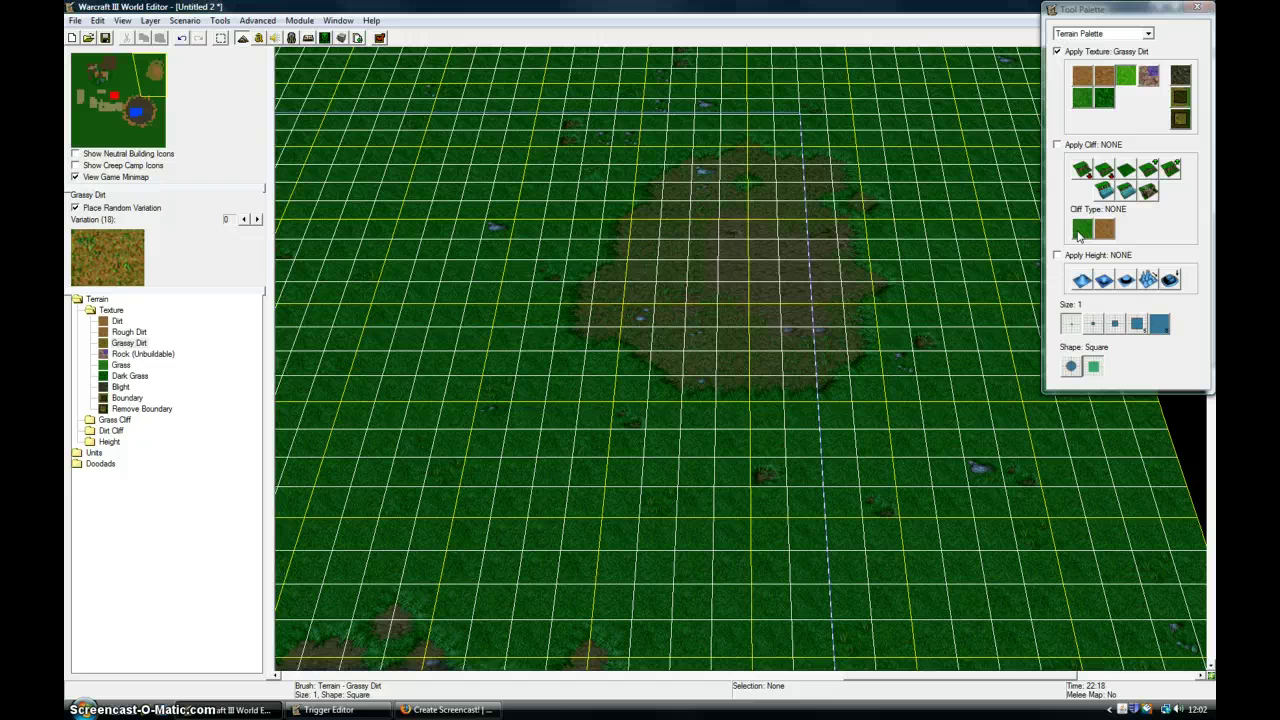
- Place a single Inn doodad on the dirt patch with brush size 1
left_click(1149, 34)
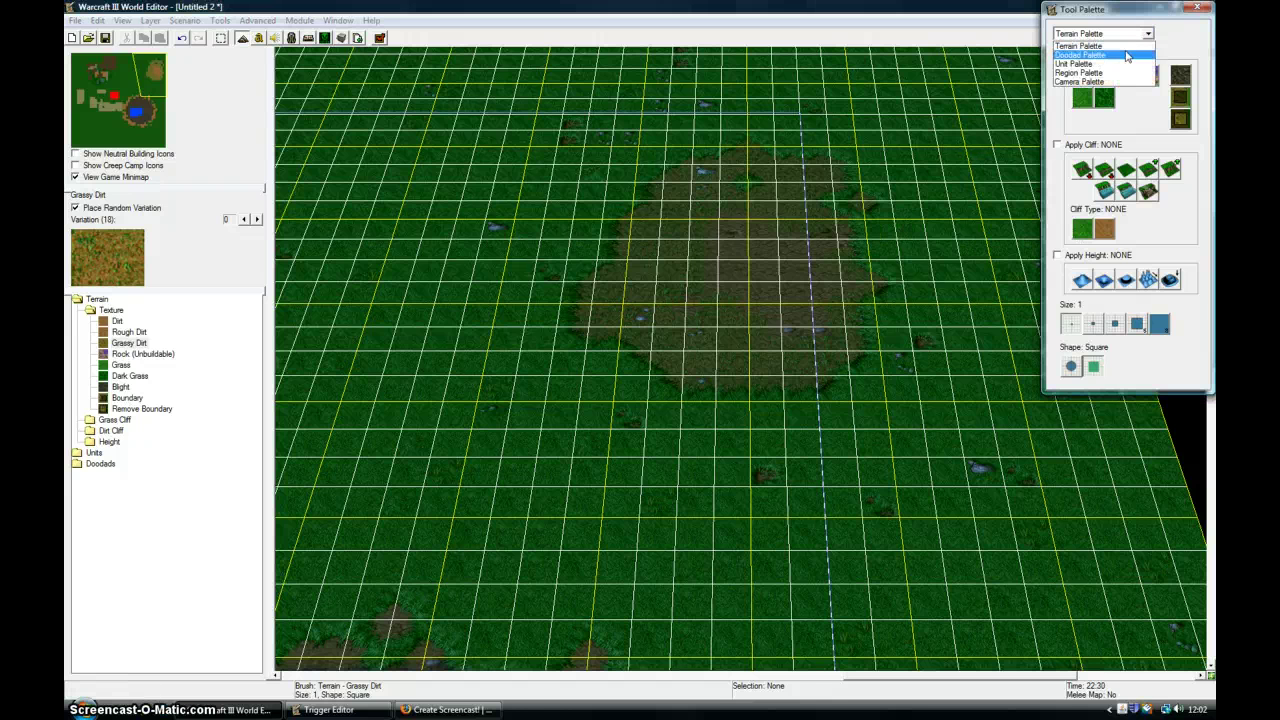
left_click(1129, 55)
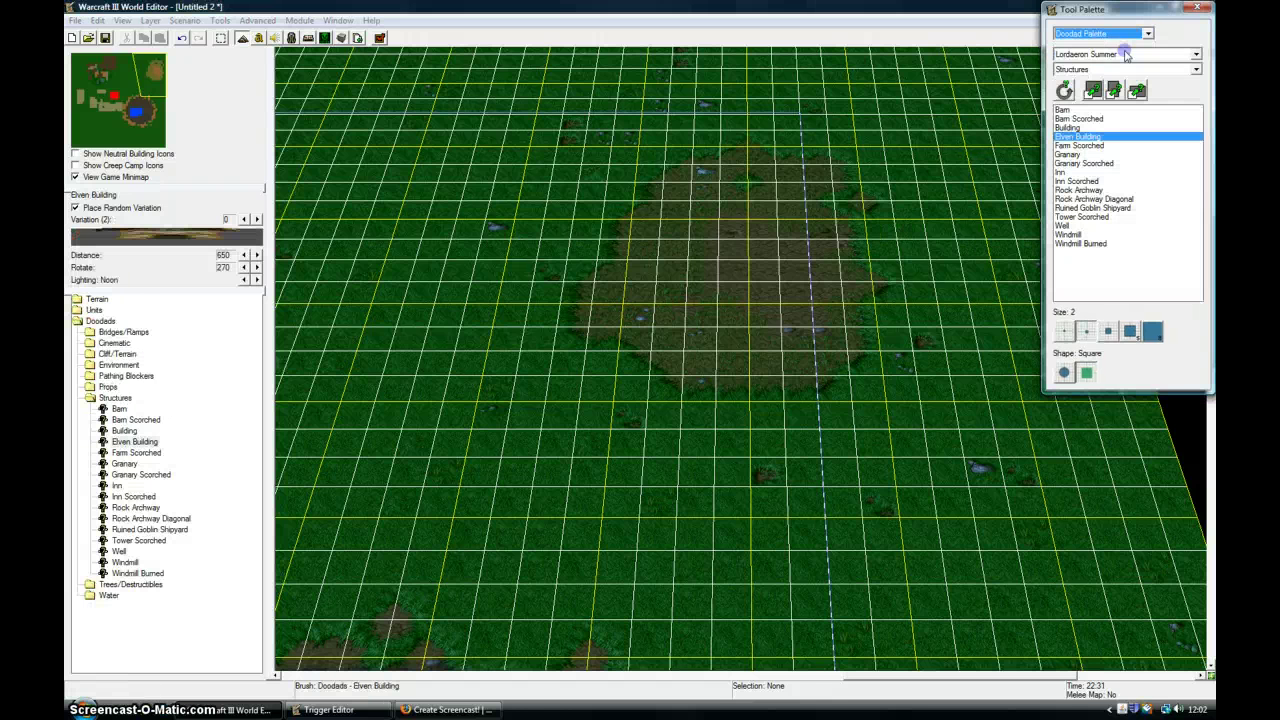
left_click(1094, 173)
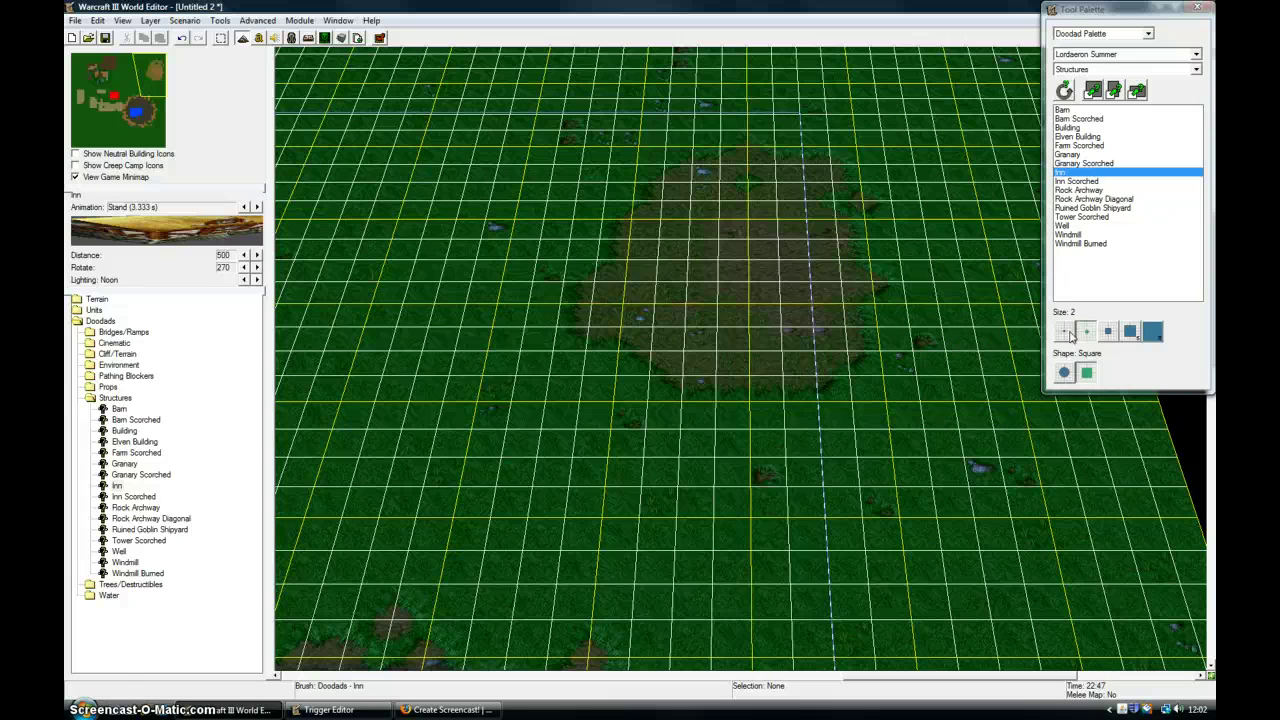
left_click(1064, 331)
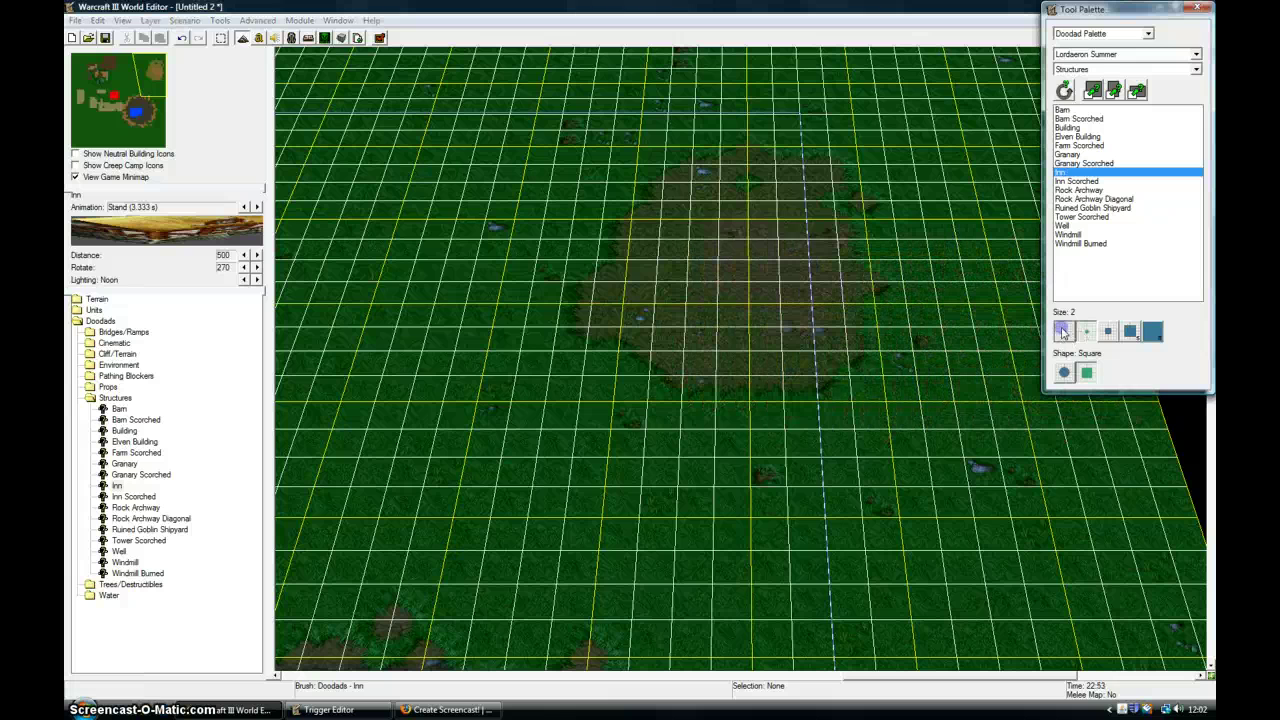
left_click(767, 245)
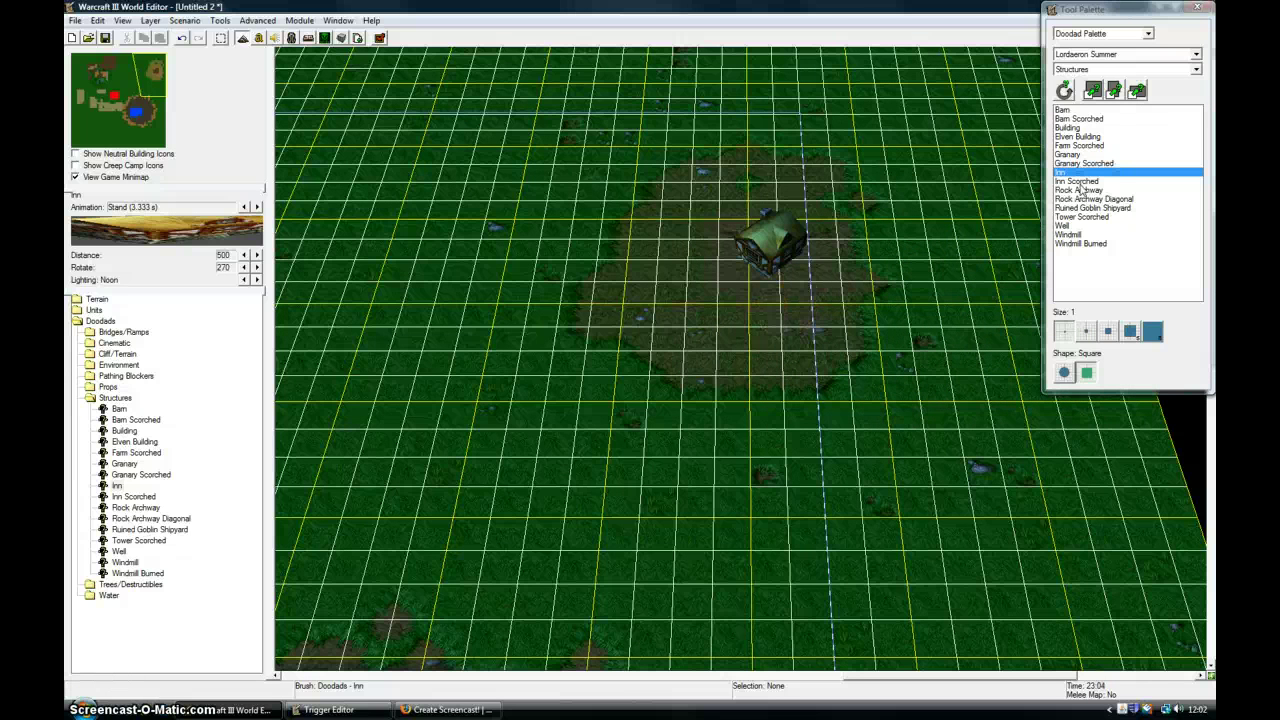
- Plant five Summer Tree Wall trees below, right of and above the inn
left_click(1097, 69)
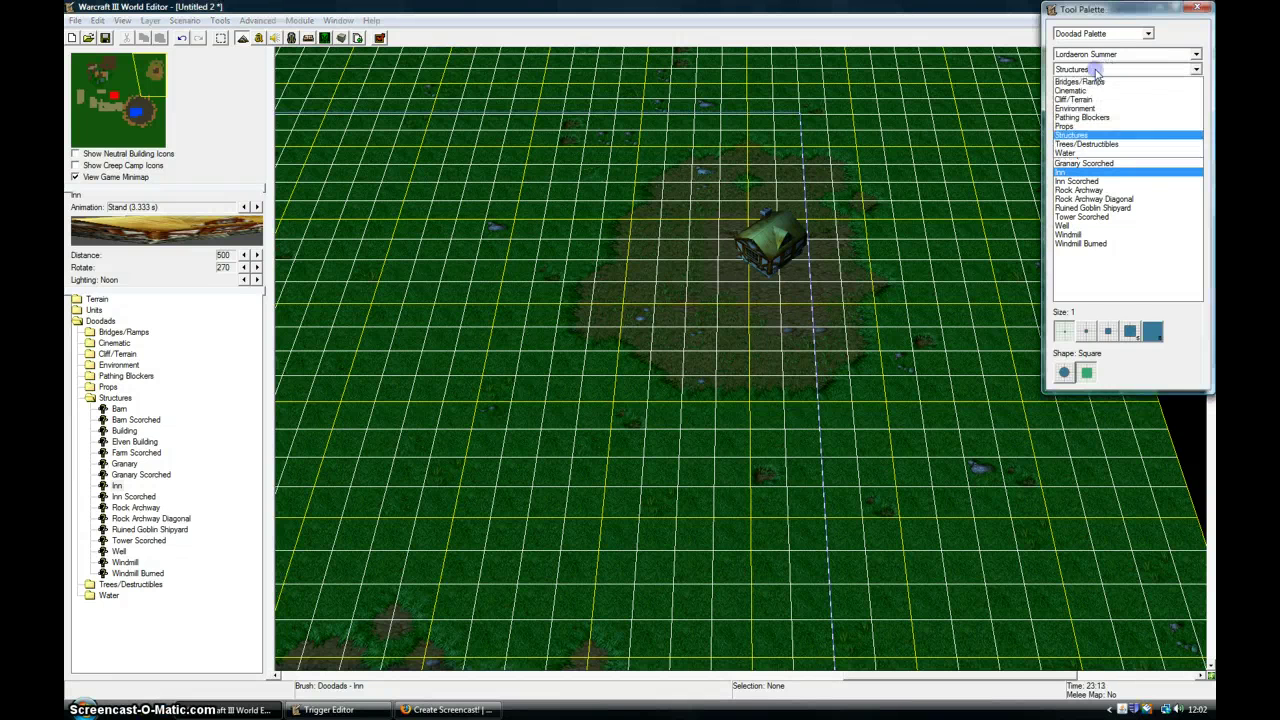
left_click(1089, 145)
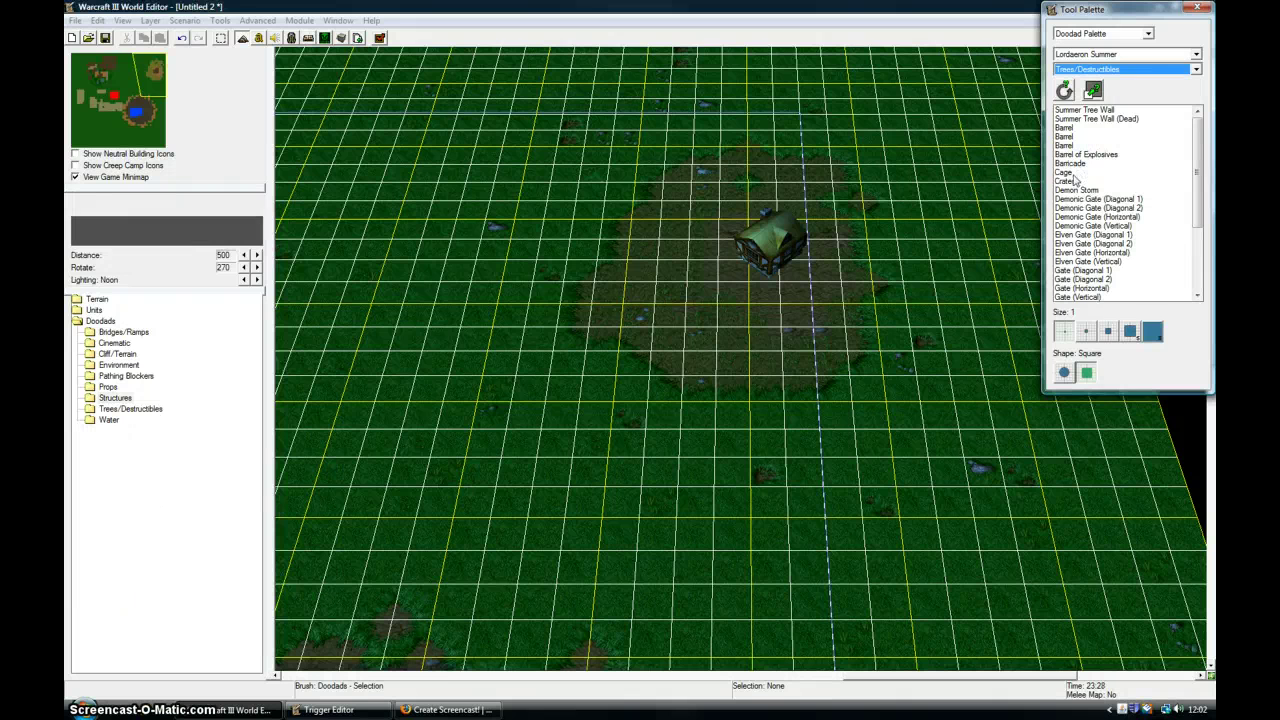
left_click(1084, 109)
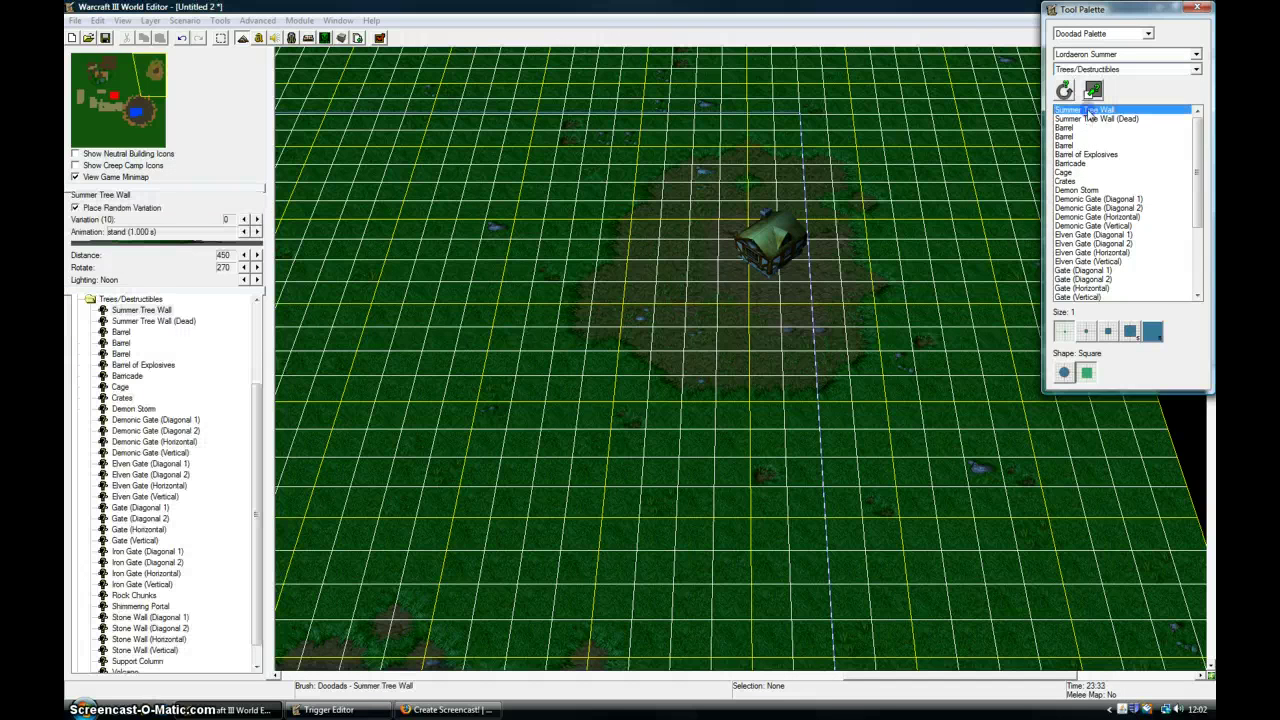
left_click(712, 318)
left_click(780, 318)
left_click(829, 284)
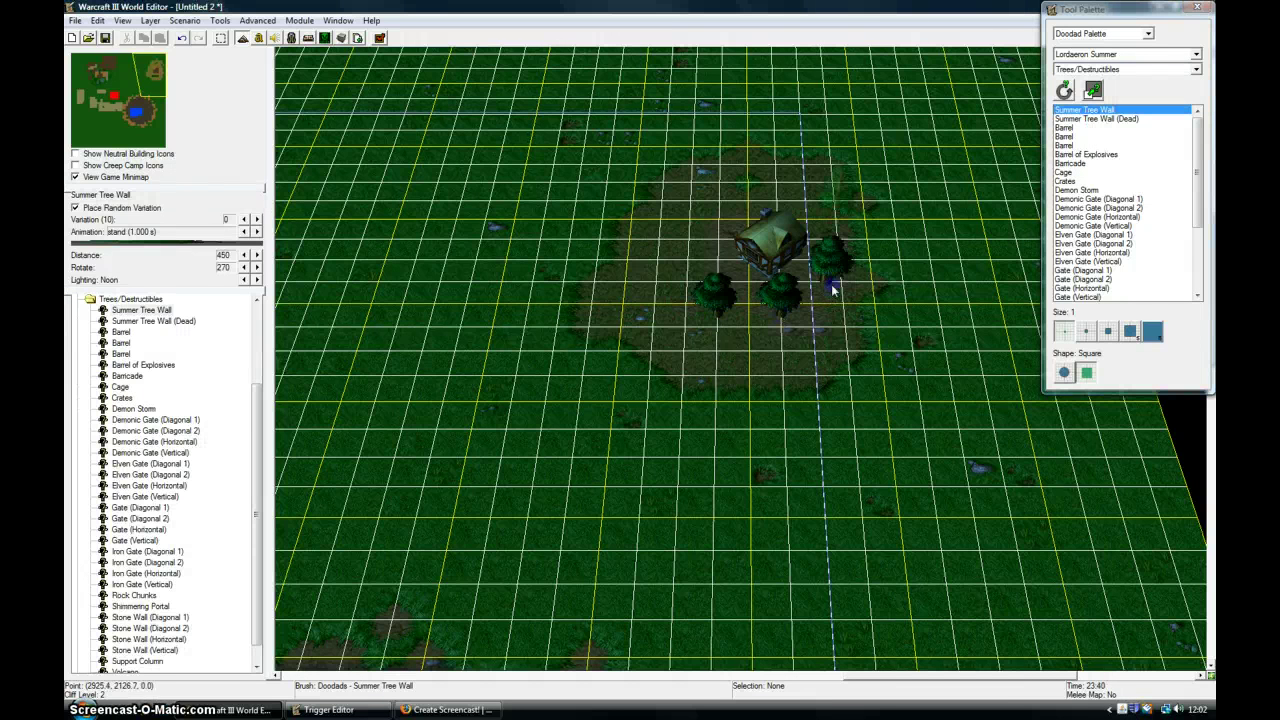
left_click(772, 208)
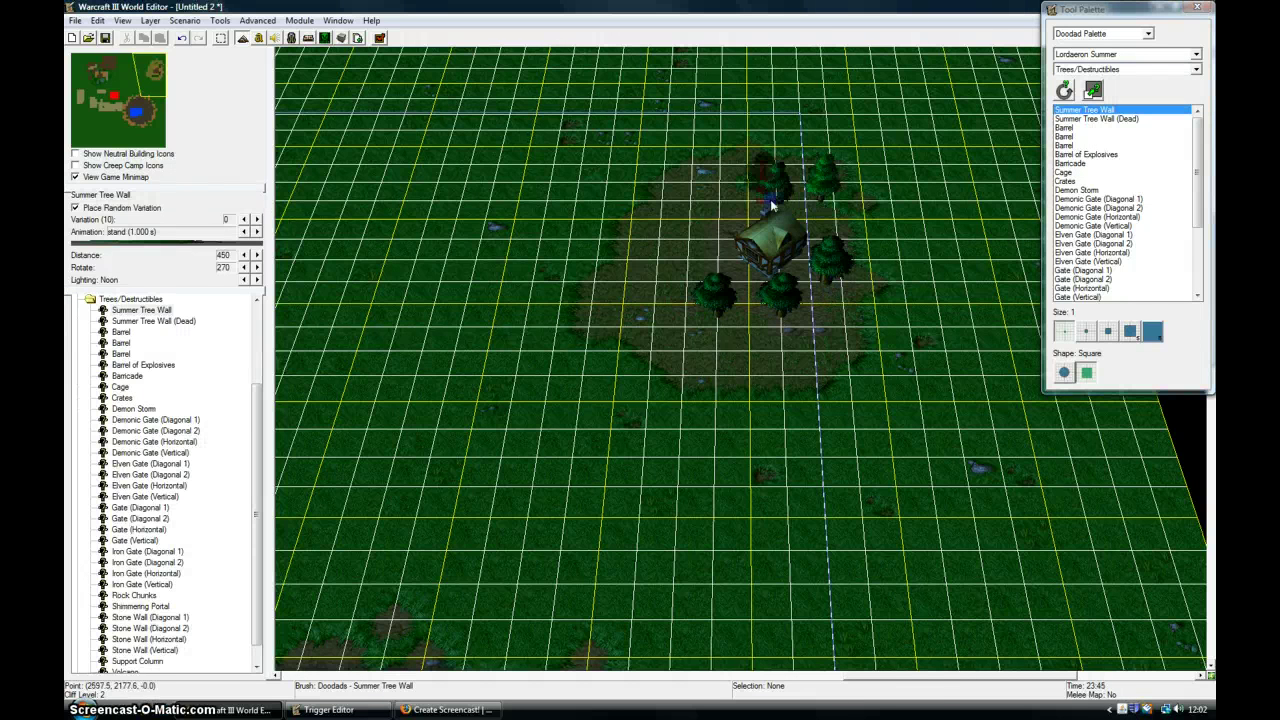
left_click(709, 201)
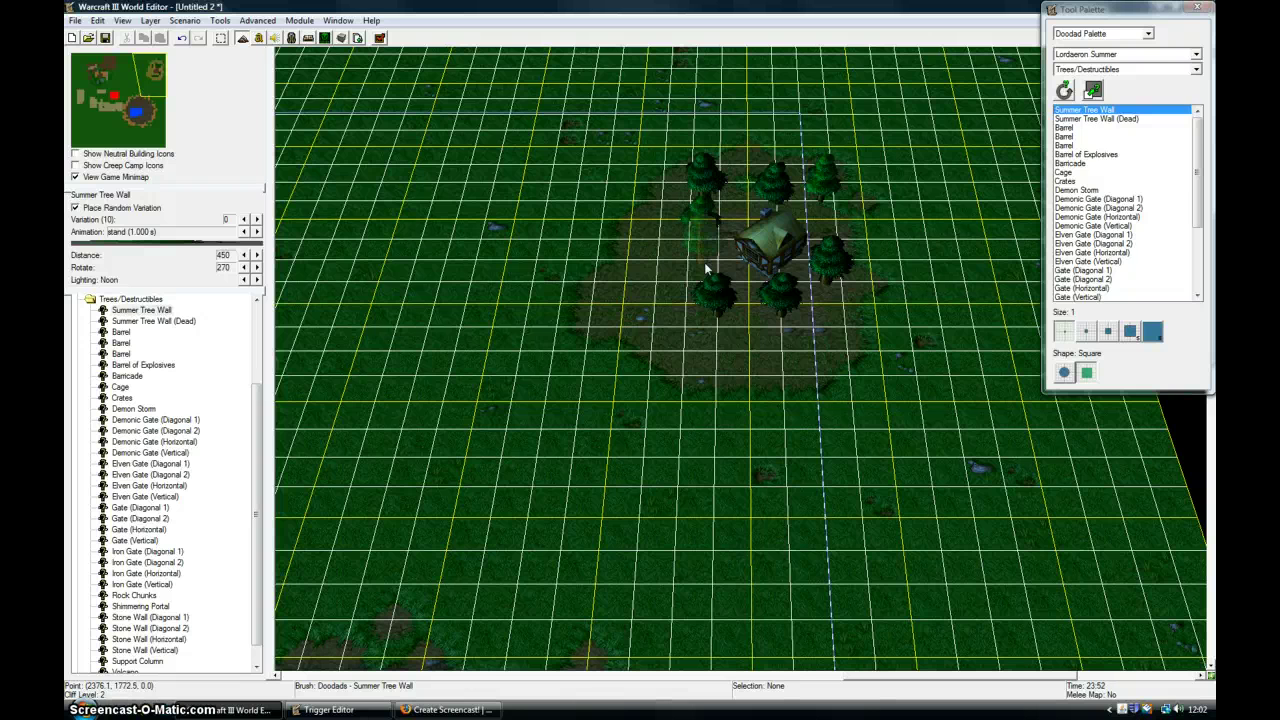
- Add one more summer tree, then paint a Rough Dirt path around the clearing's right and bottom
left_click(705, 265)
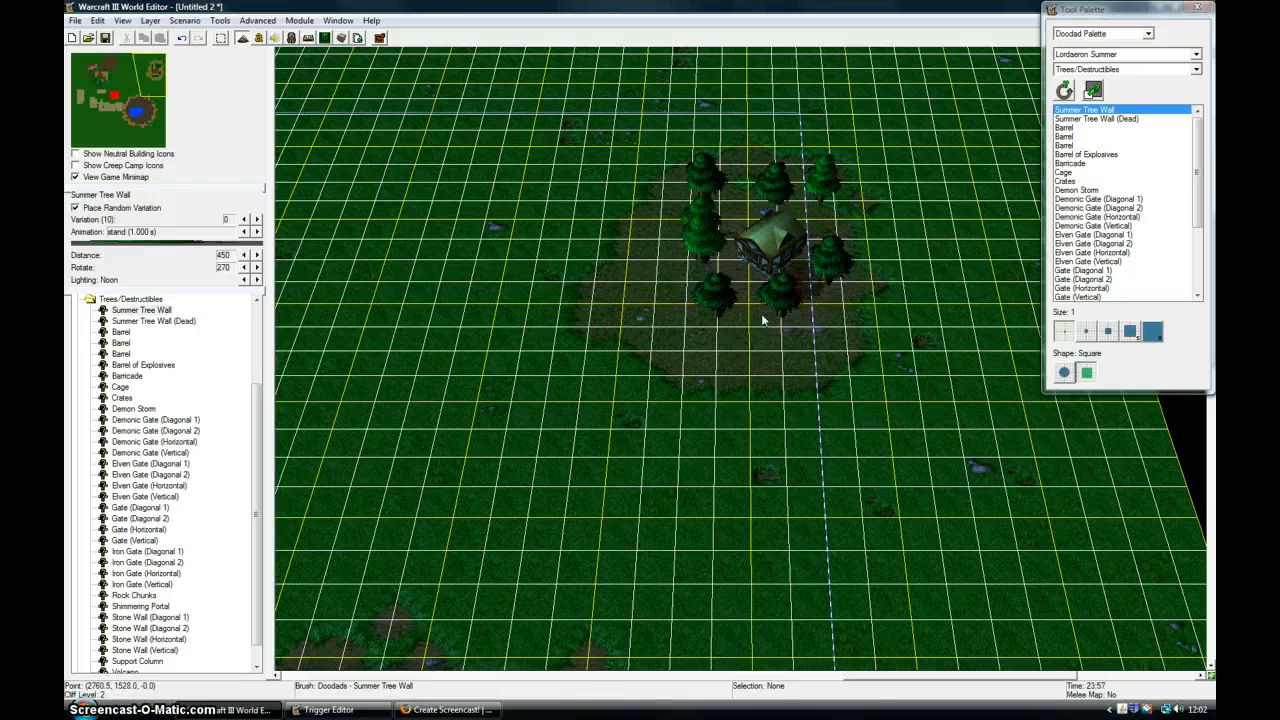
left_click(1142, 33)
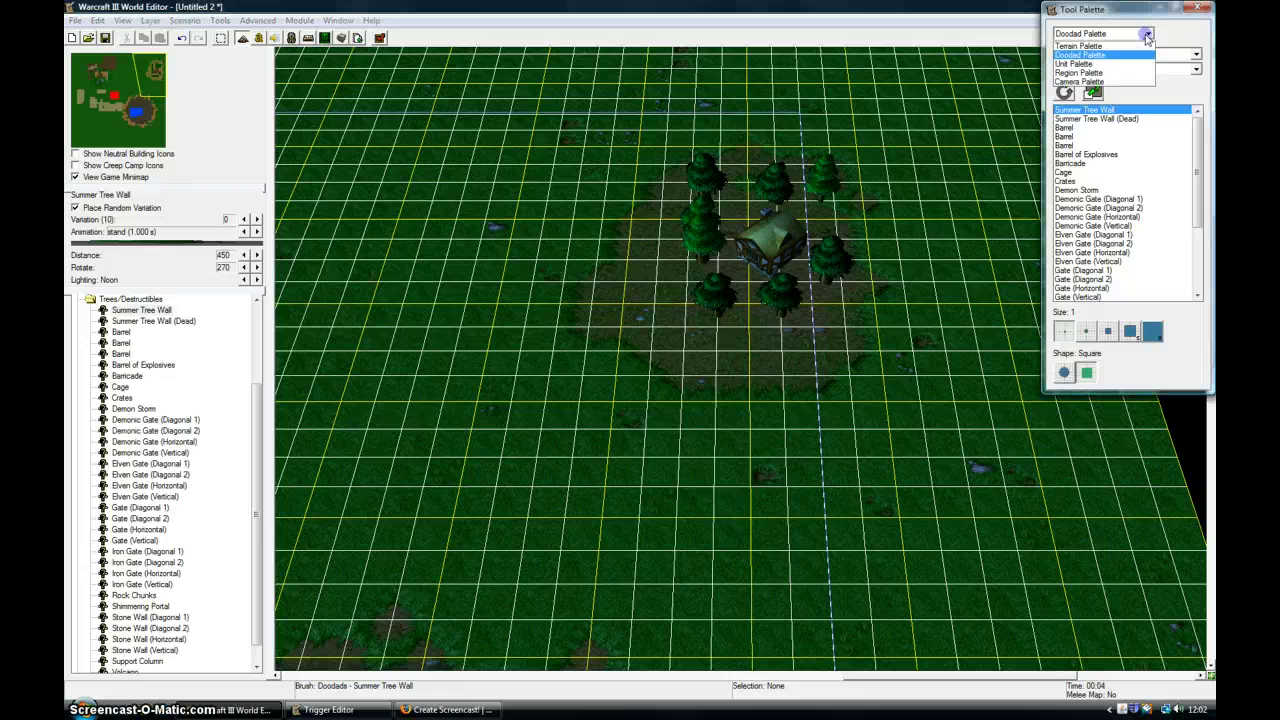
left_click(1080, 46)
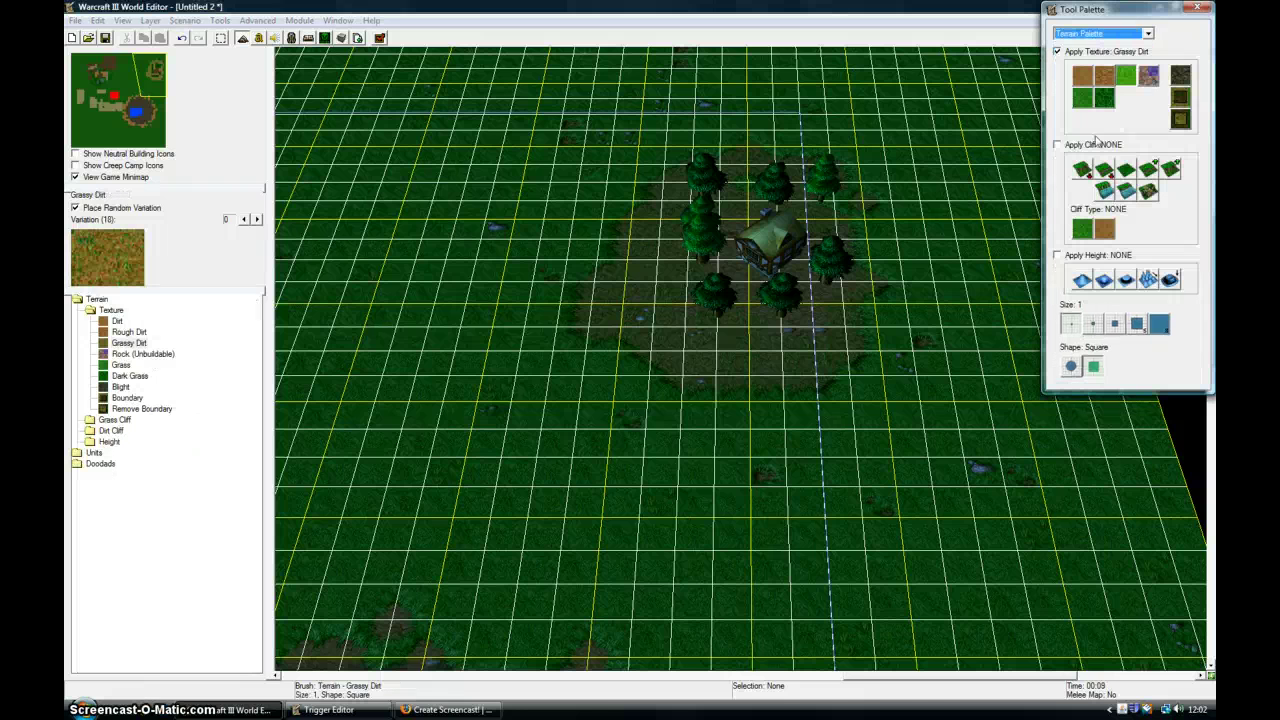
left_click(1104, 76)
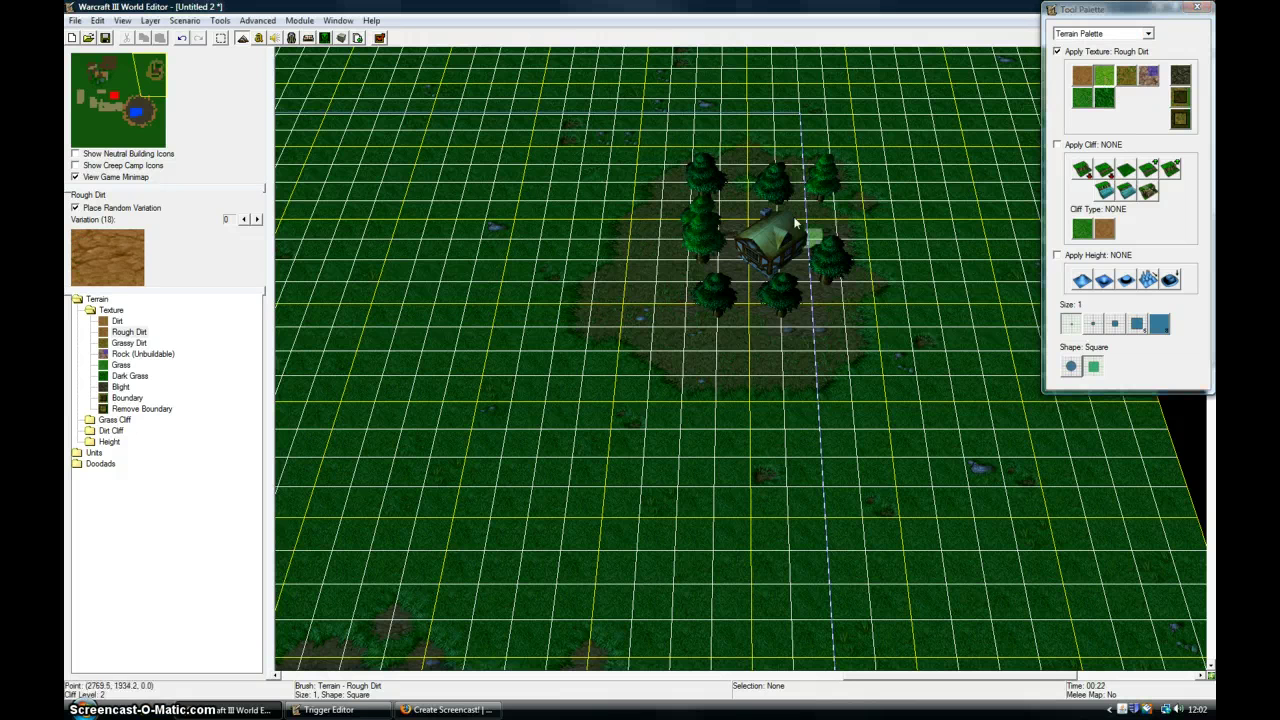
mouse_move(808, 240)
left_mouse_down()
mouse_move(860, 211)
mouse_move(920, 214)
mouse_move(958, 272)
mouse_move(950, 374)
mouse_move(963, 480)
mouse_move(829, 568)
mouse_move(763, 580)
mouse_move(626, 569)
mouse_move(823, 570)
left_mouse_up()
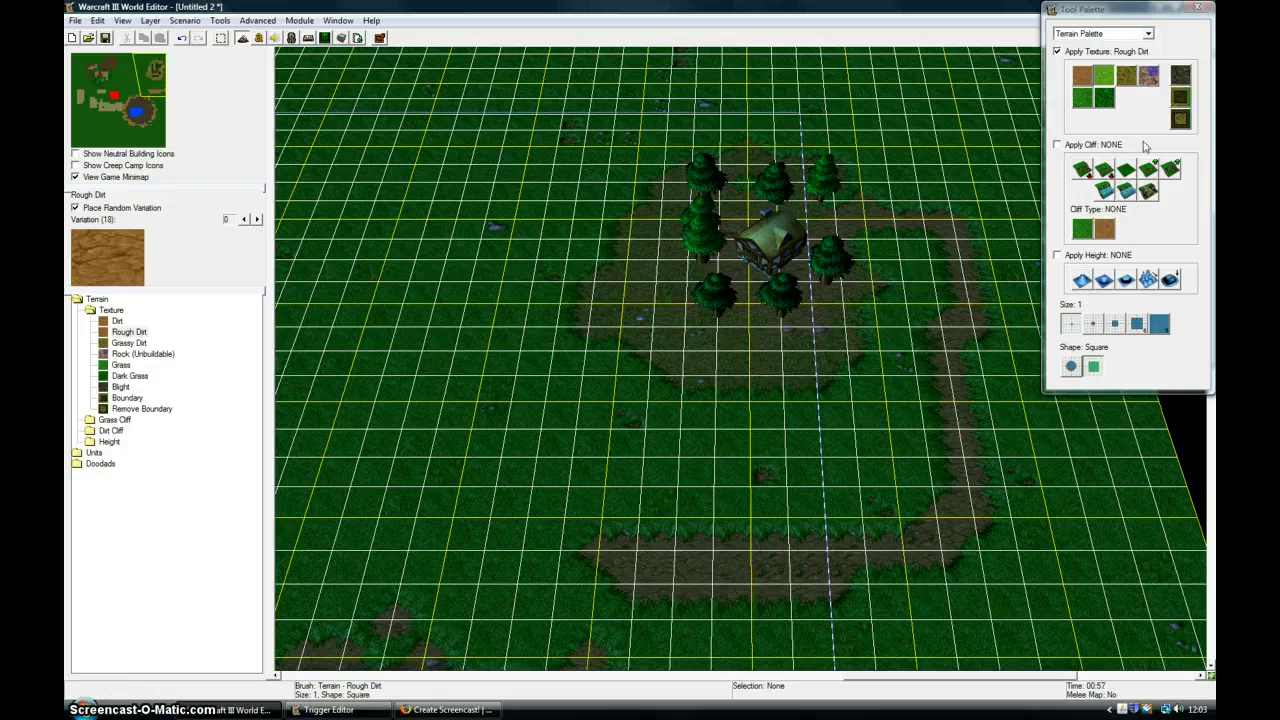
- Plant three Cityscape Fall Tree Wall trees near the inn from the Cityscape tileset
left_click(1148, 33)
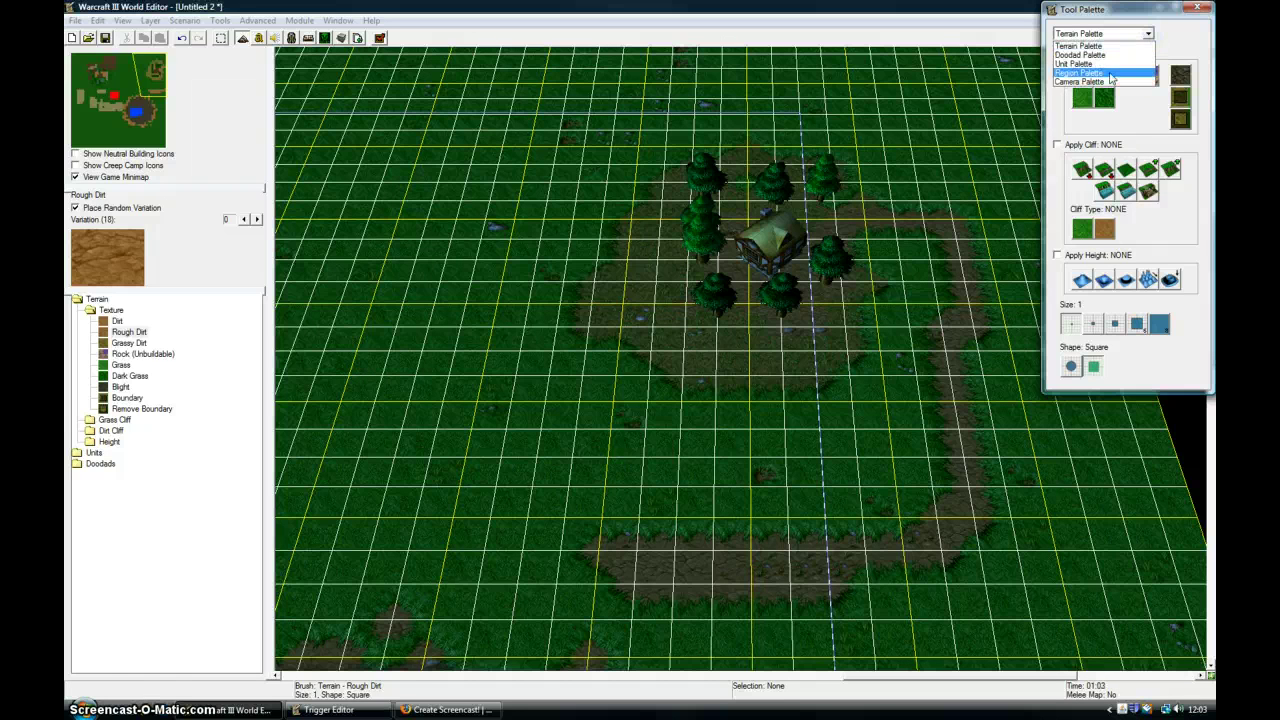
left_click(1110, 55)
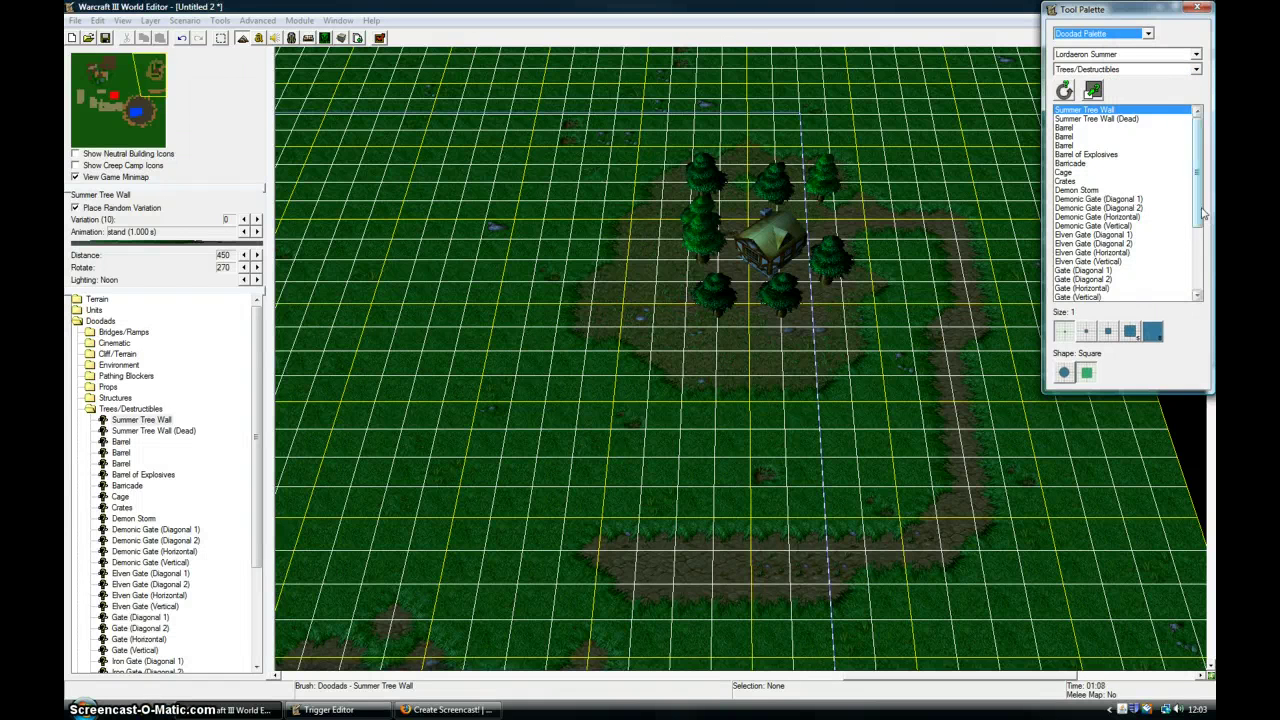
left_click_drag(1193, 216, 1188, 279)
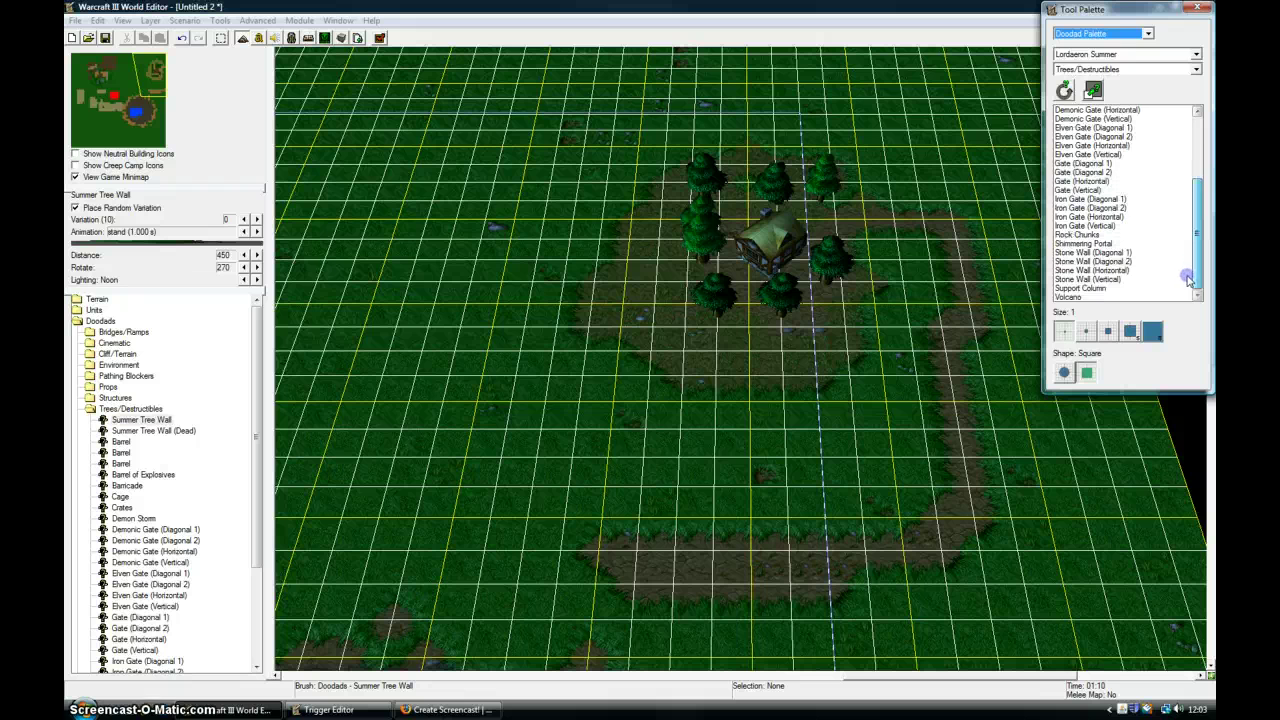
left_click(1122, 57)
left_click(1095, 94)
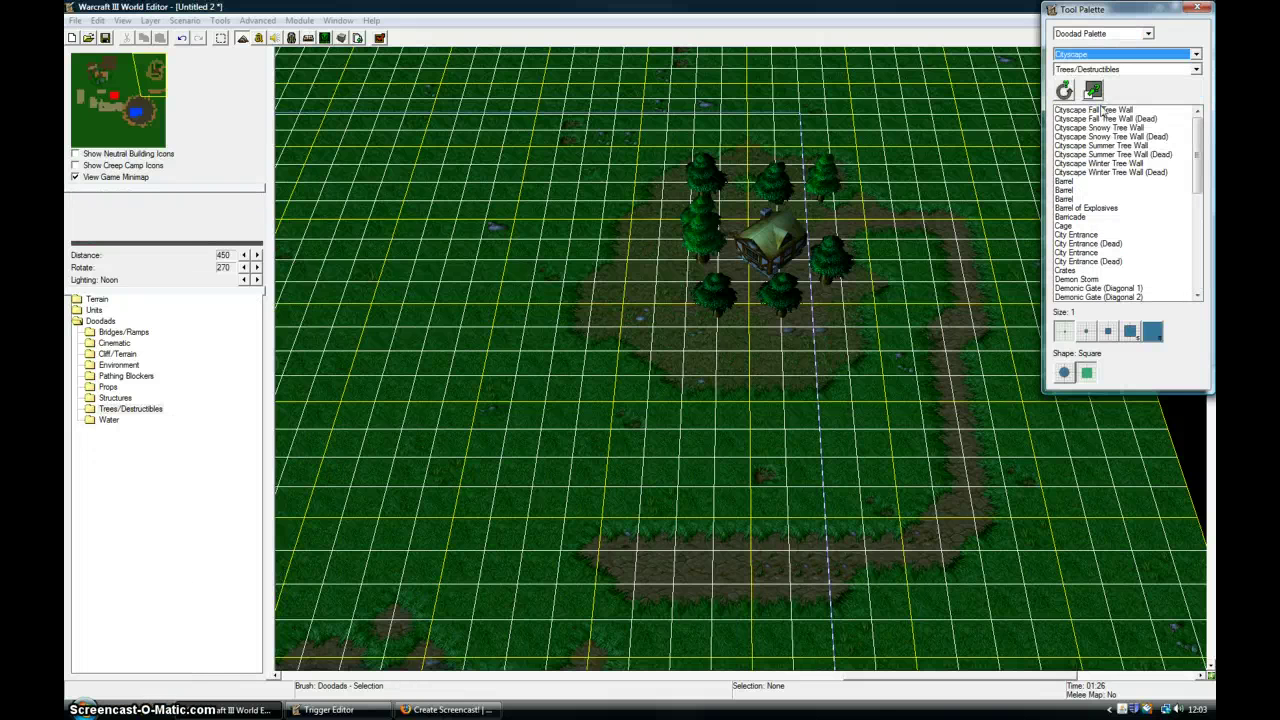
left_click(1093, 112)
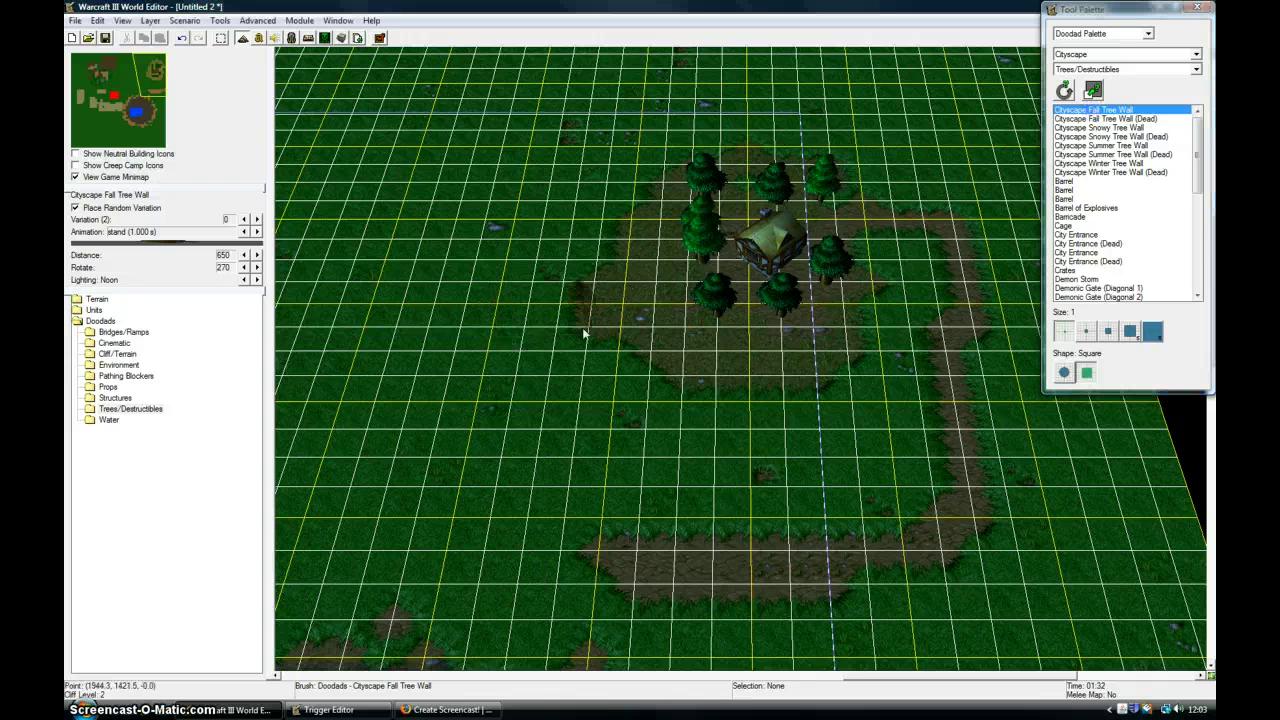
left_click(666, 334)
left_click(730, 350)
left_click(802, 348)
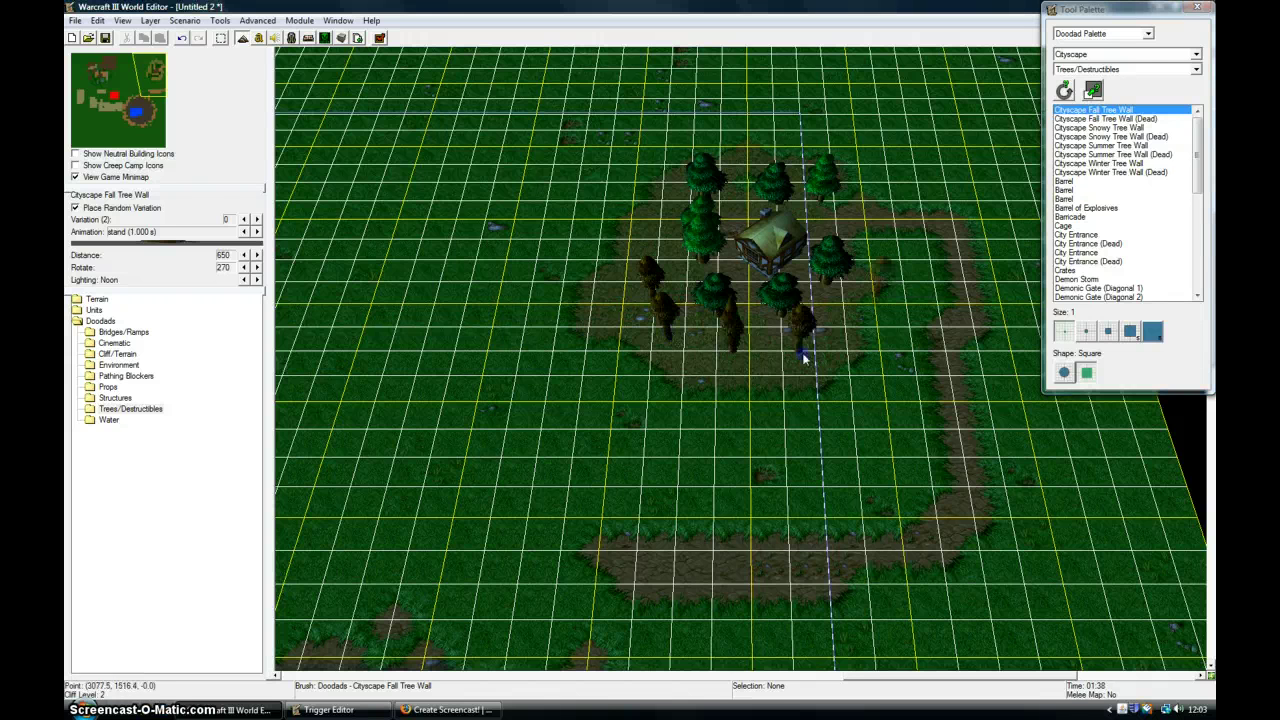
- Place a Black Citadel Elevator (1) from Bridges/Ramps on the grass left of the inn
left_click(1138, 55)
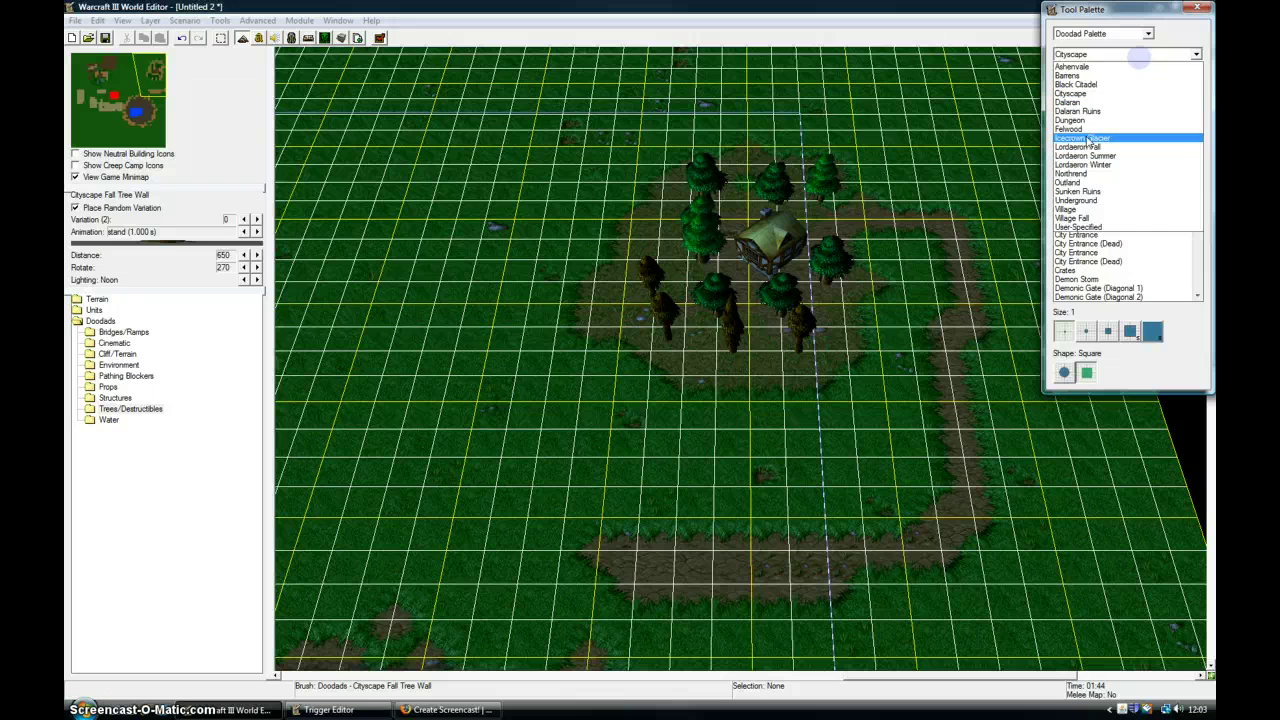
left_click(1108, 86)
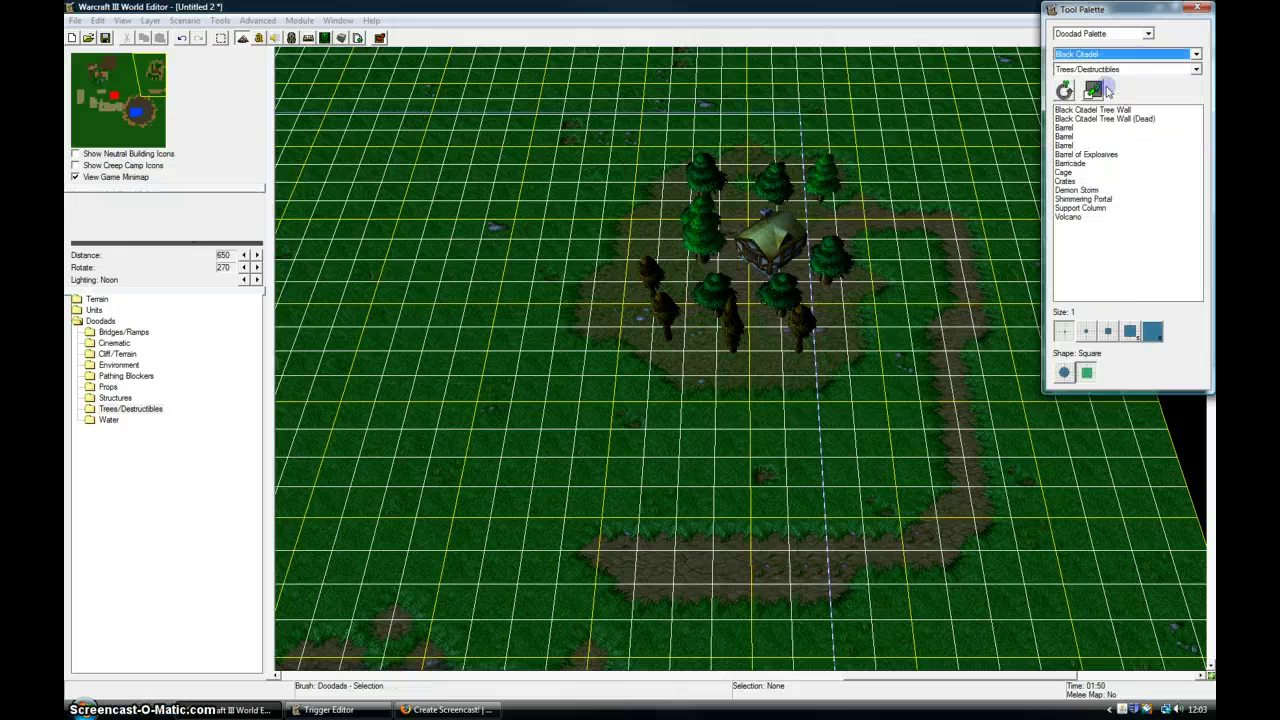
left_click(1100, 69)
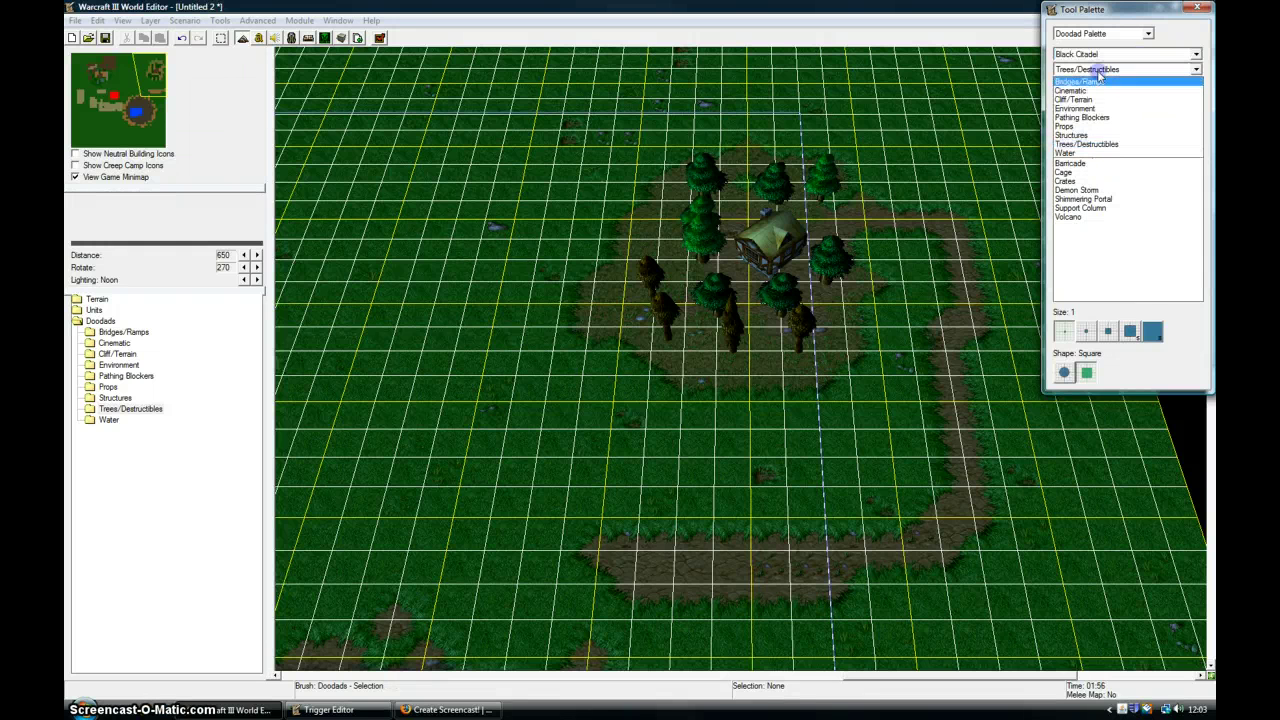
left_click(1090, 83)
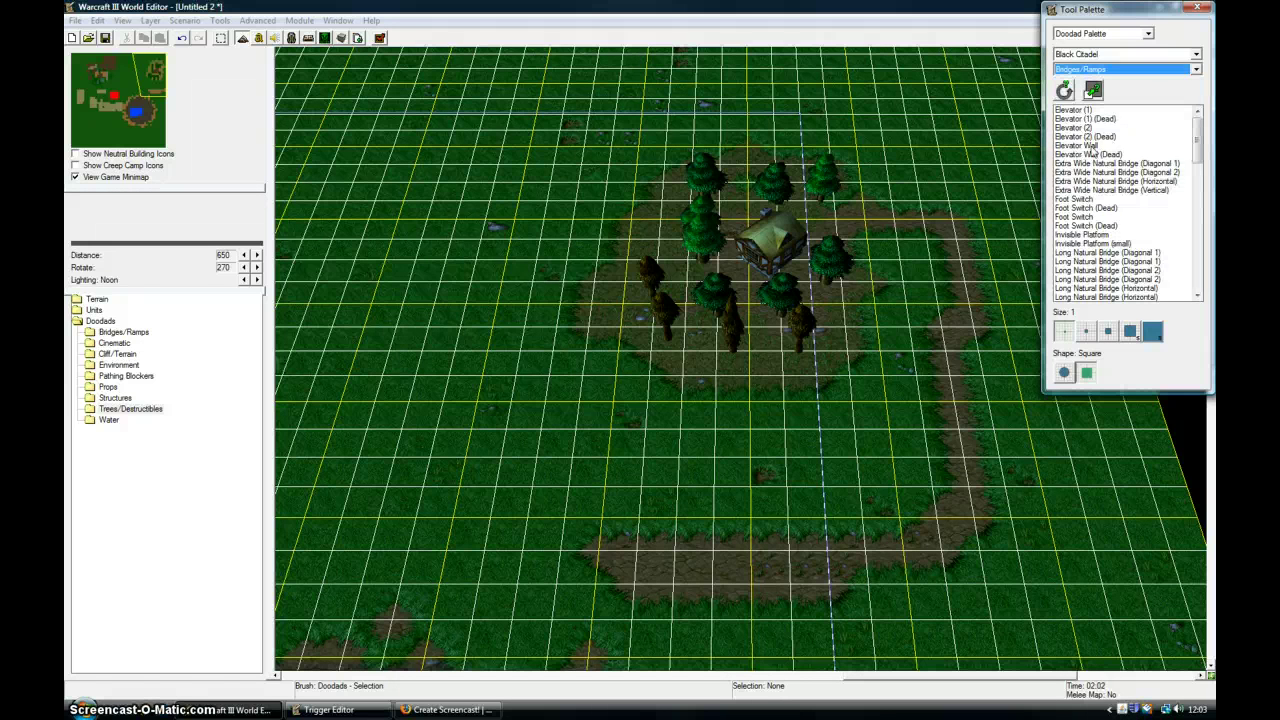
left_click(1092, 110)
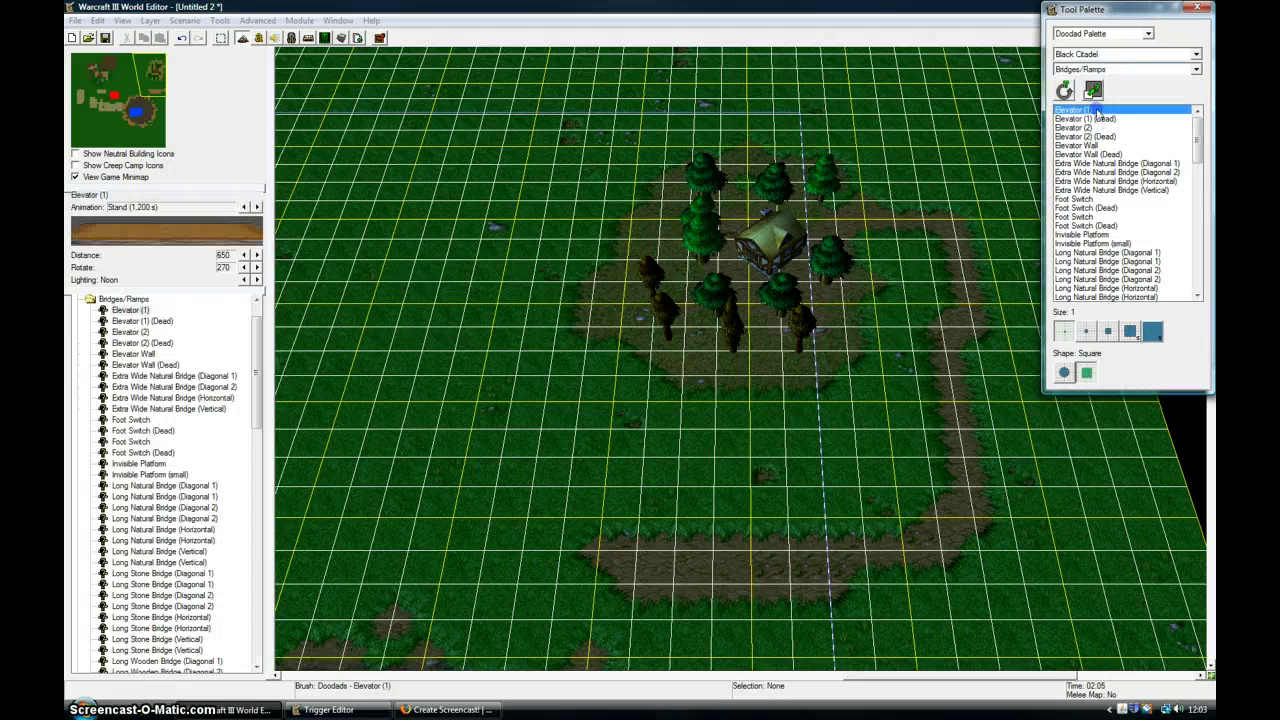
left_click(500, 343)
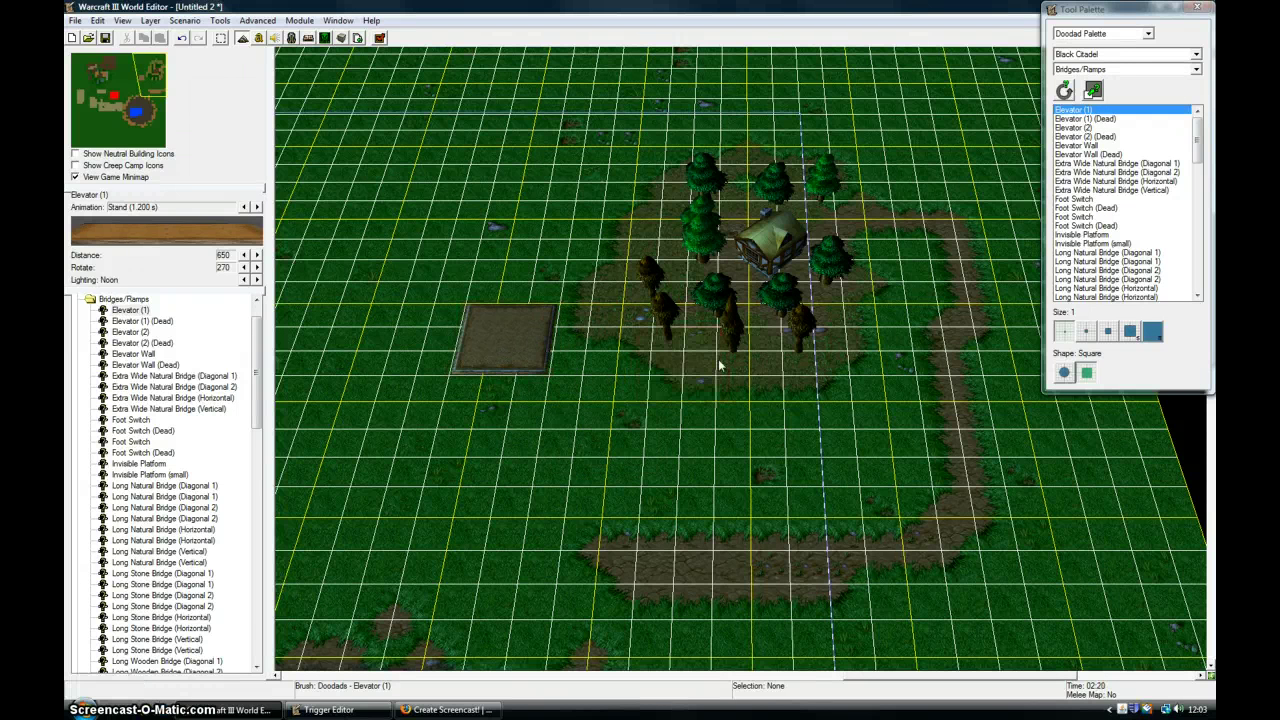
- Browse the Bridges/Ramps doodads, including natural bridges, Foot Switch and Invisible Platform
left_click(1115, 163)
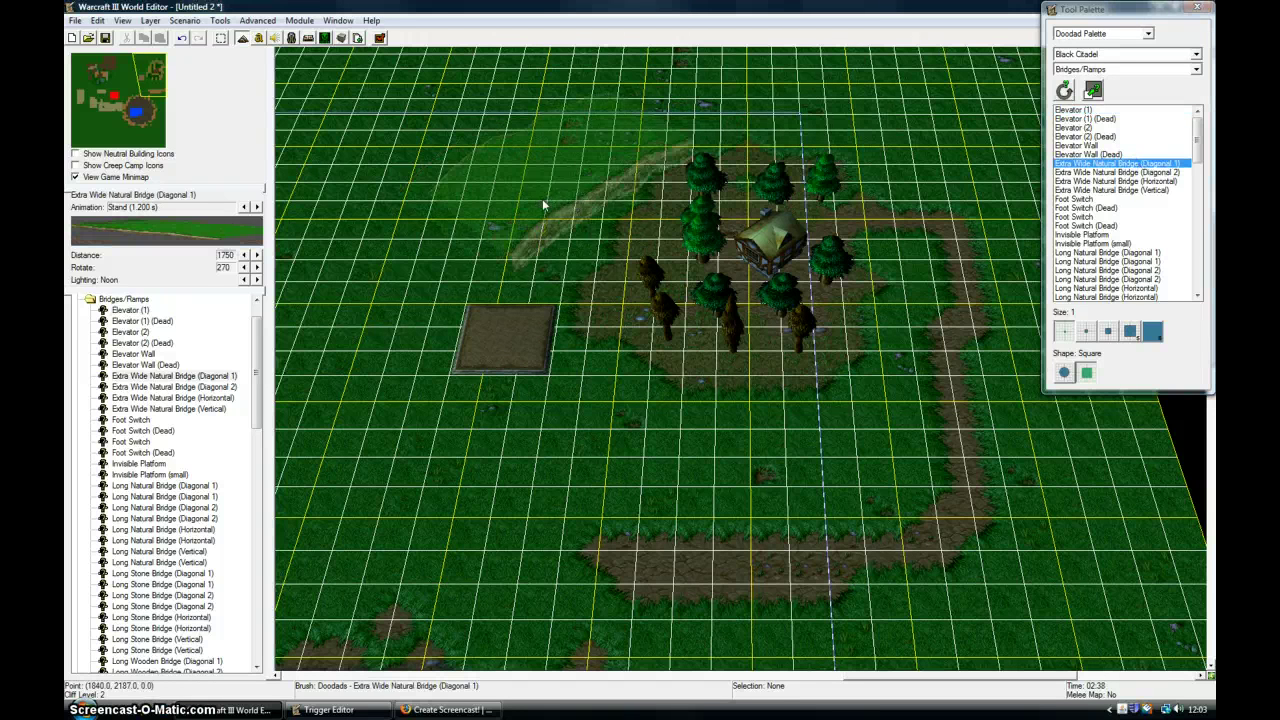
left_click(1078, 199)
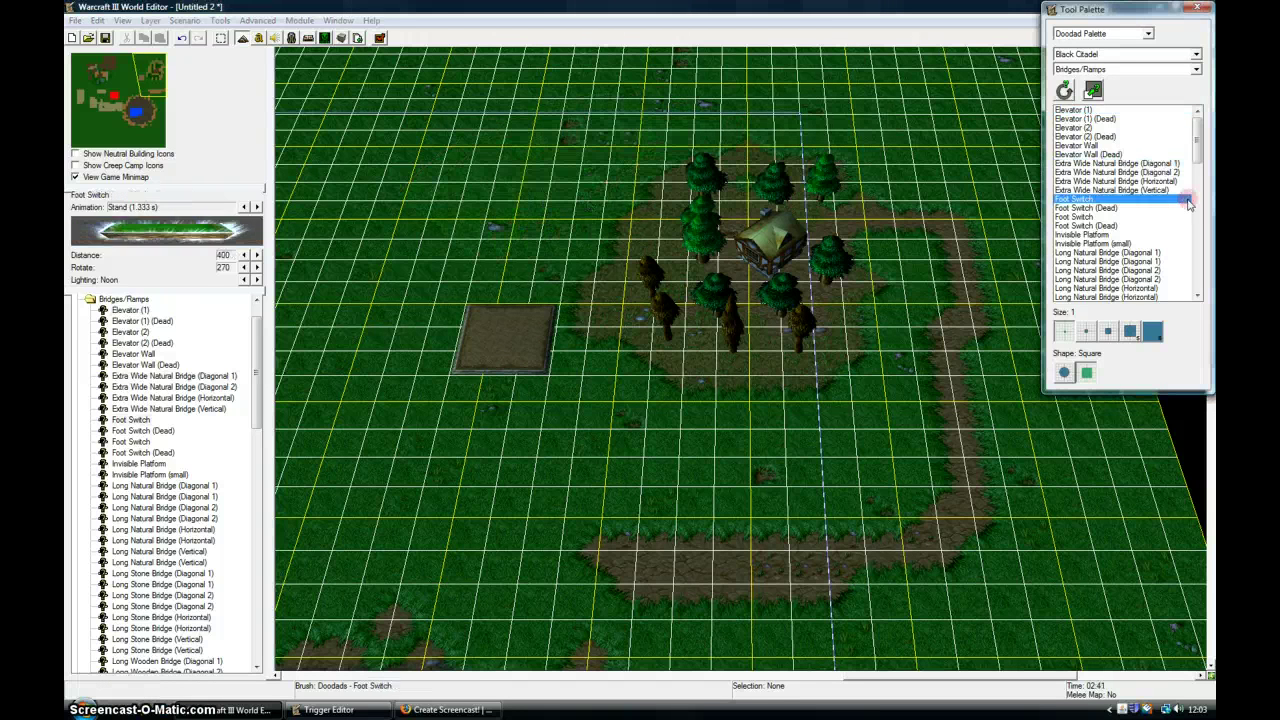
left_click(1104, 235)
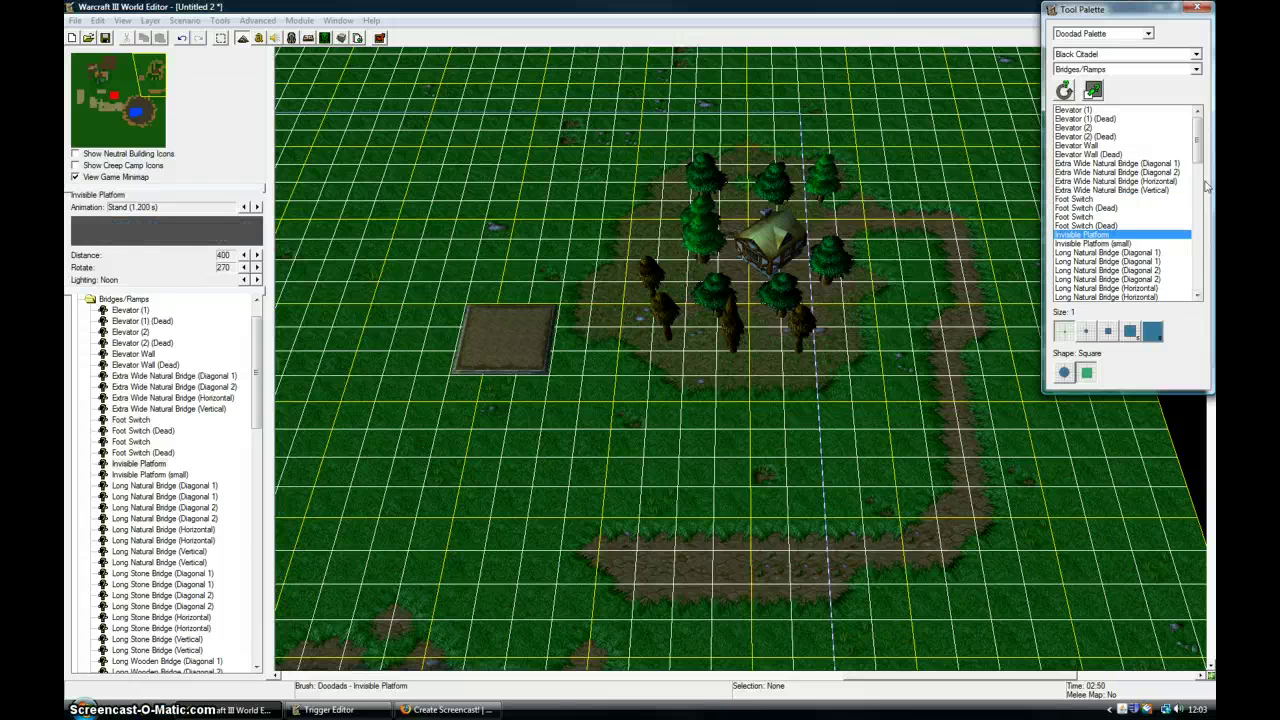
left_click_drag(1200, 145, 1199, 168)
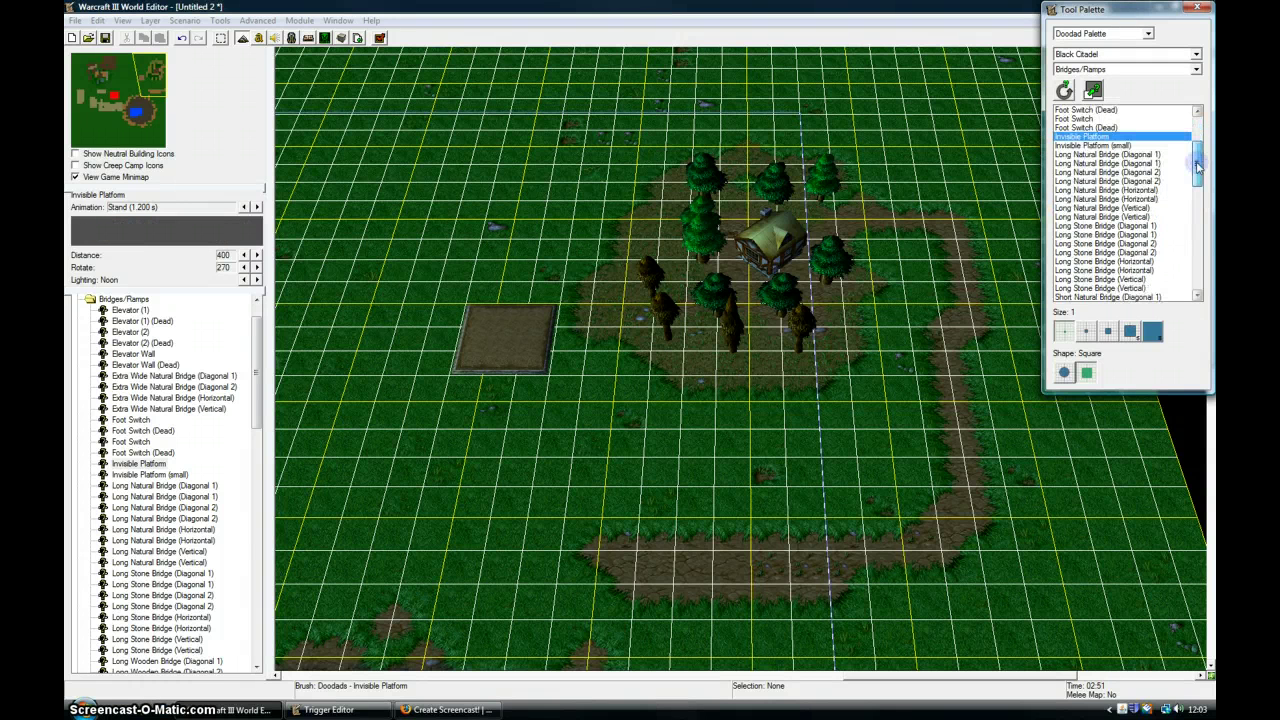
left_click(1128, 155)
key("Down")
key("Down")
key("Down")
key("Down")
key("Down")
key("Down")
key("Down")
key("Down")
key("Down")
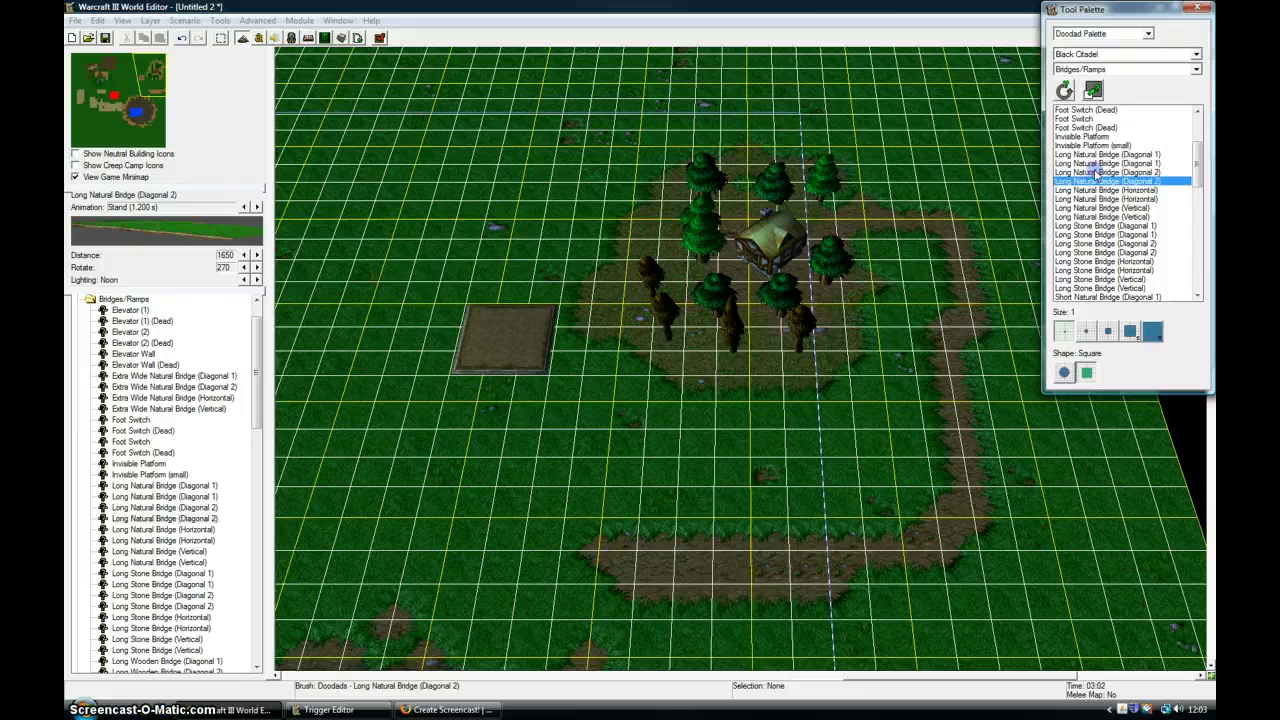
- Place a Long Stone Bridge (Diagonal 2) north of the inn and a Diagonal 1 bridge beside it
left_click(1095, 243)
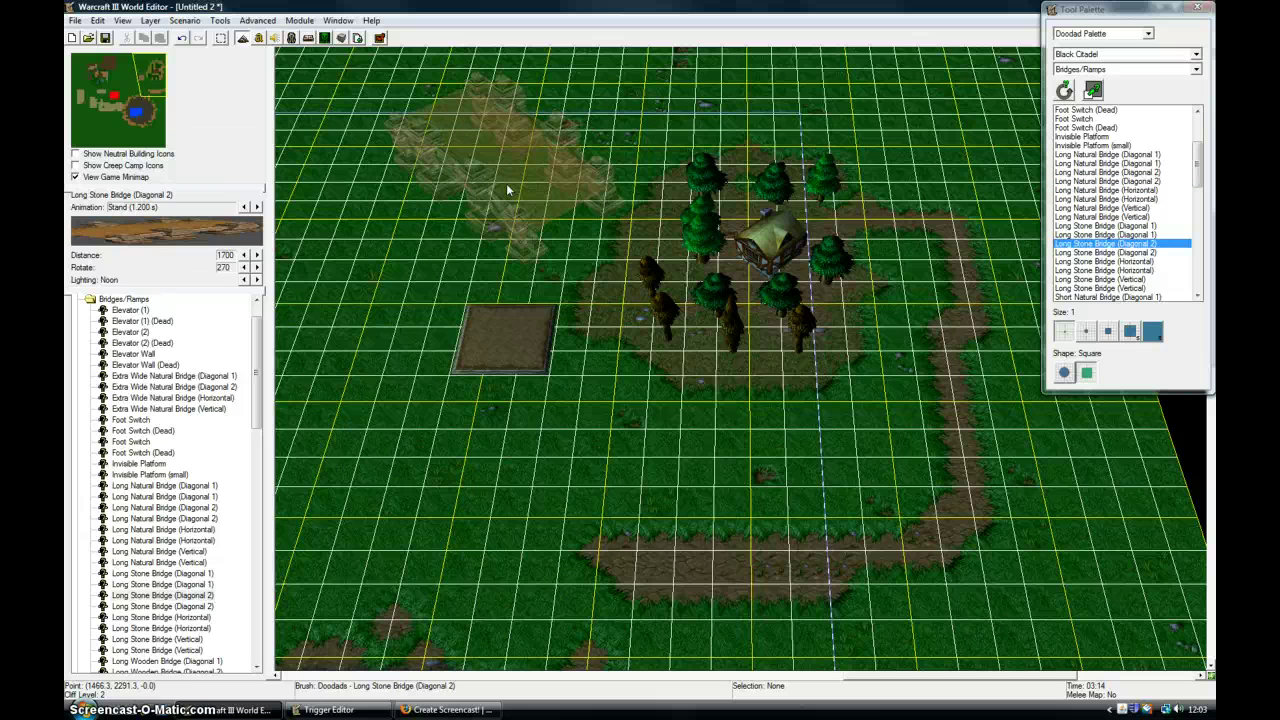
left_click(507, 188)
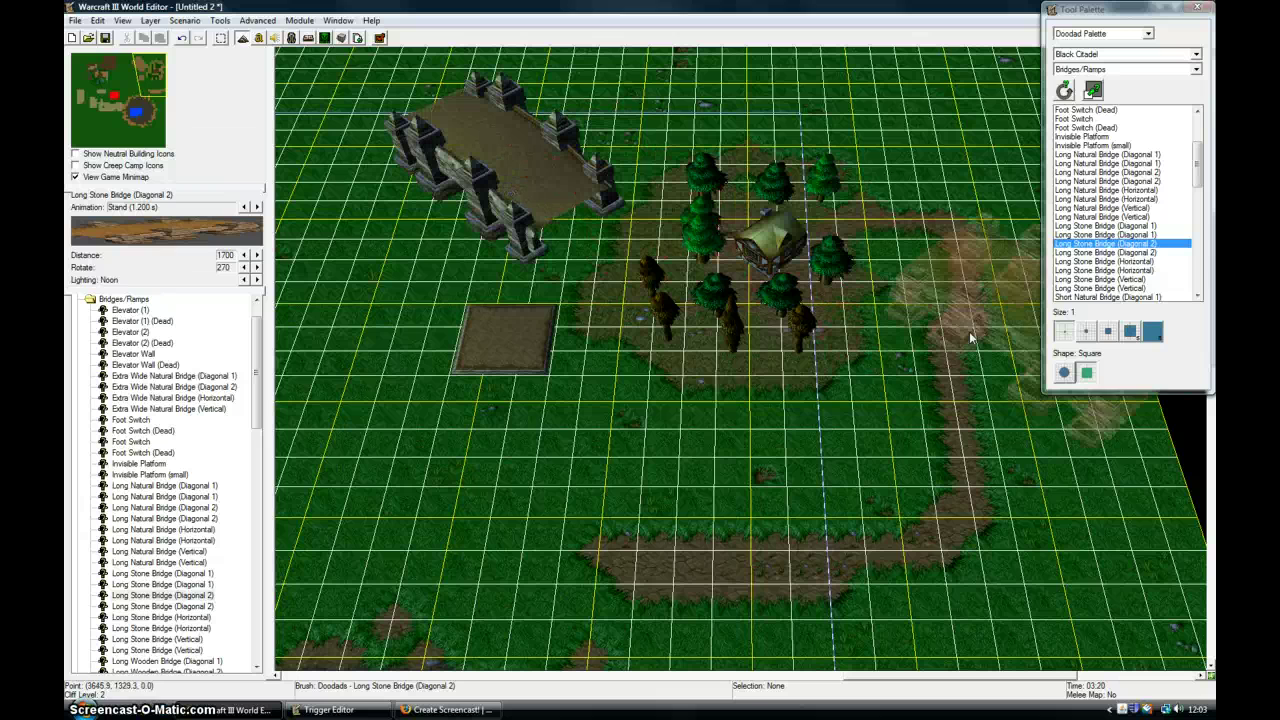
left_click(1120, 235)
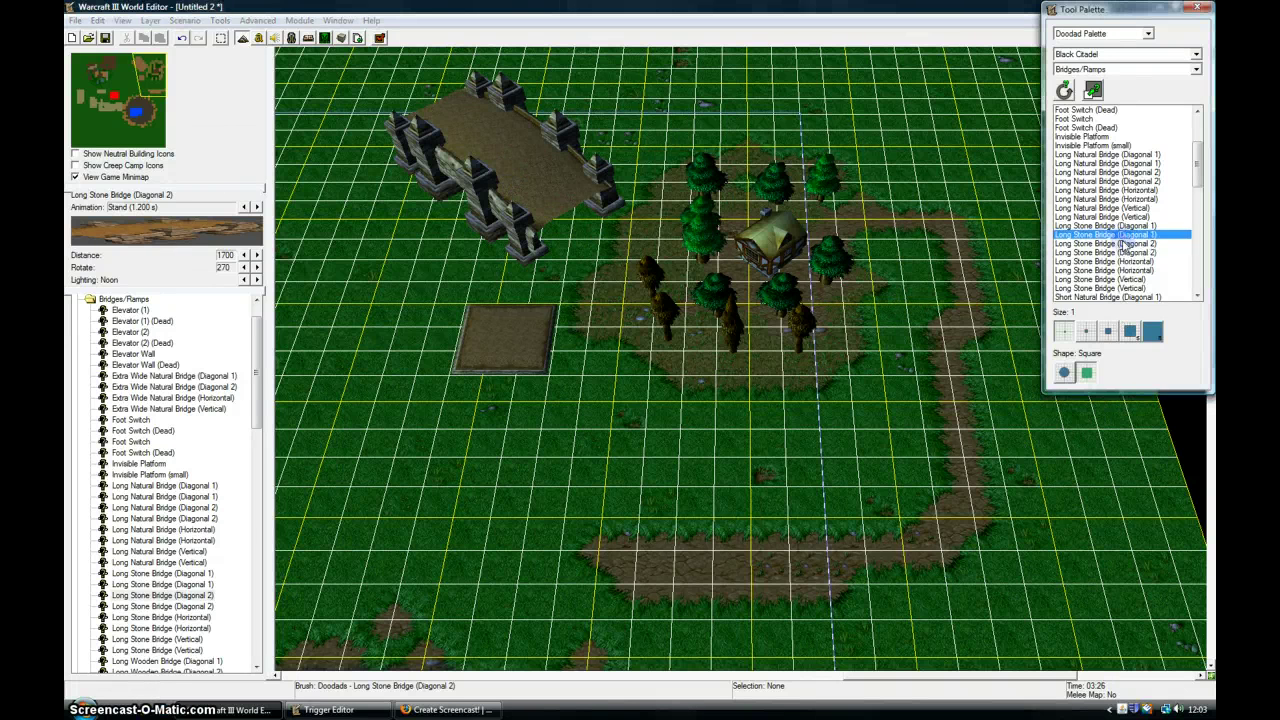
left_click(702, 126)
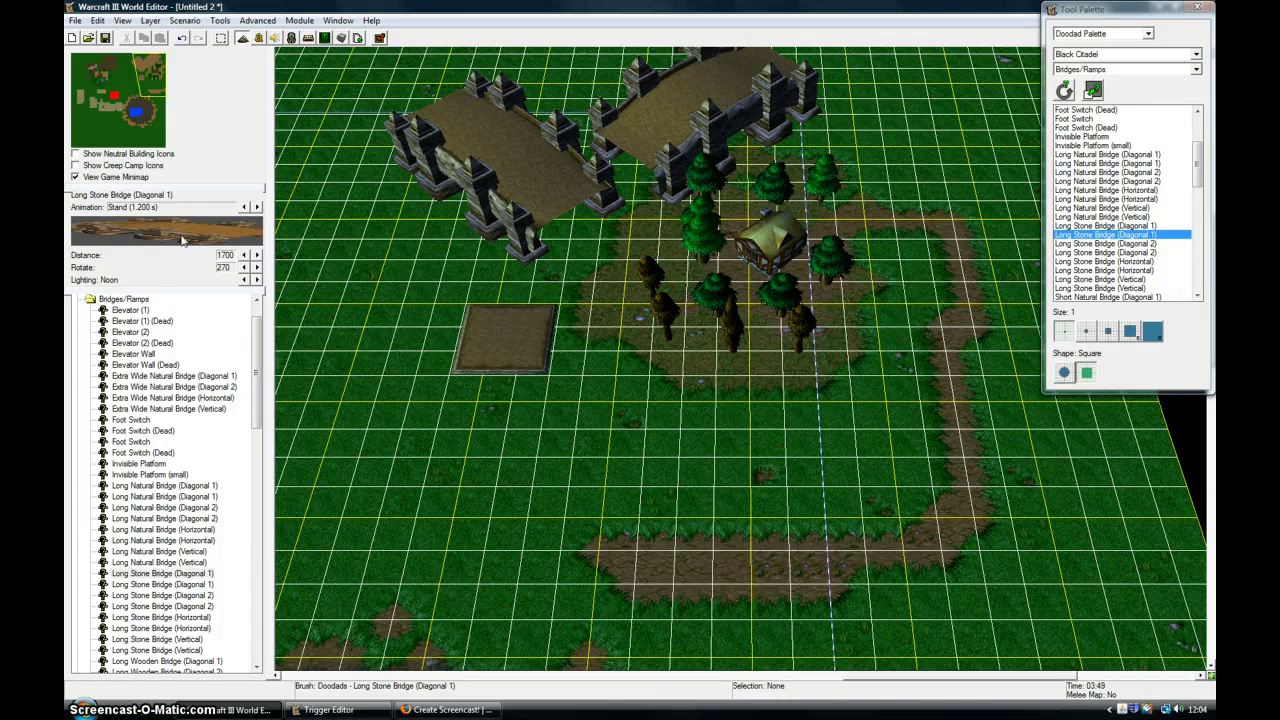
- Pan the view up and left, then jump via the minimap to the houses in the town area
key("Up")
key("Left")
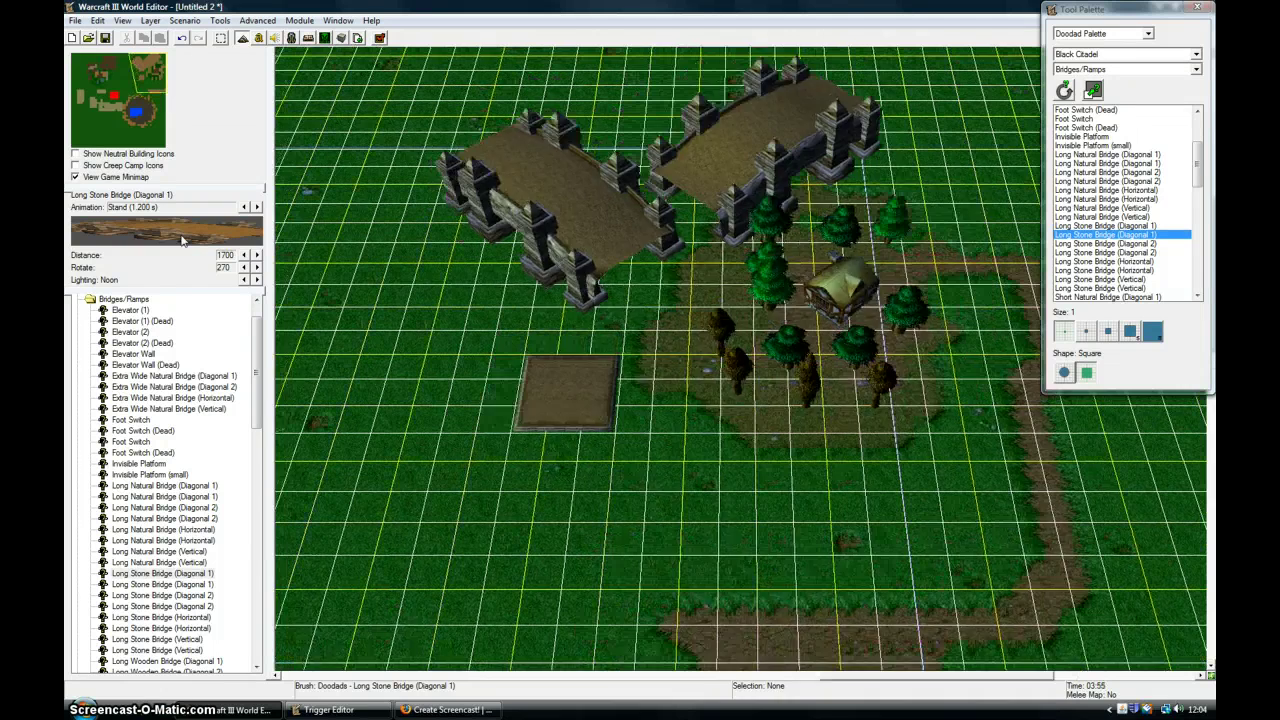
left_click(112, 88)
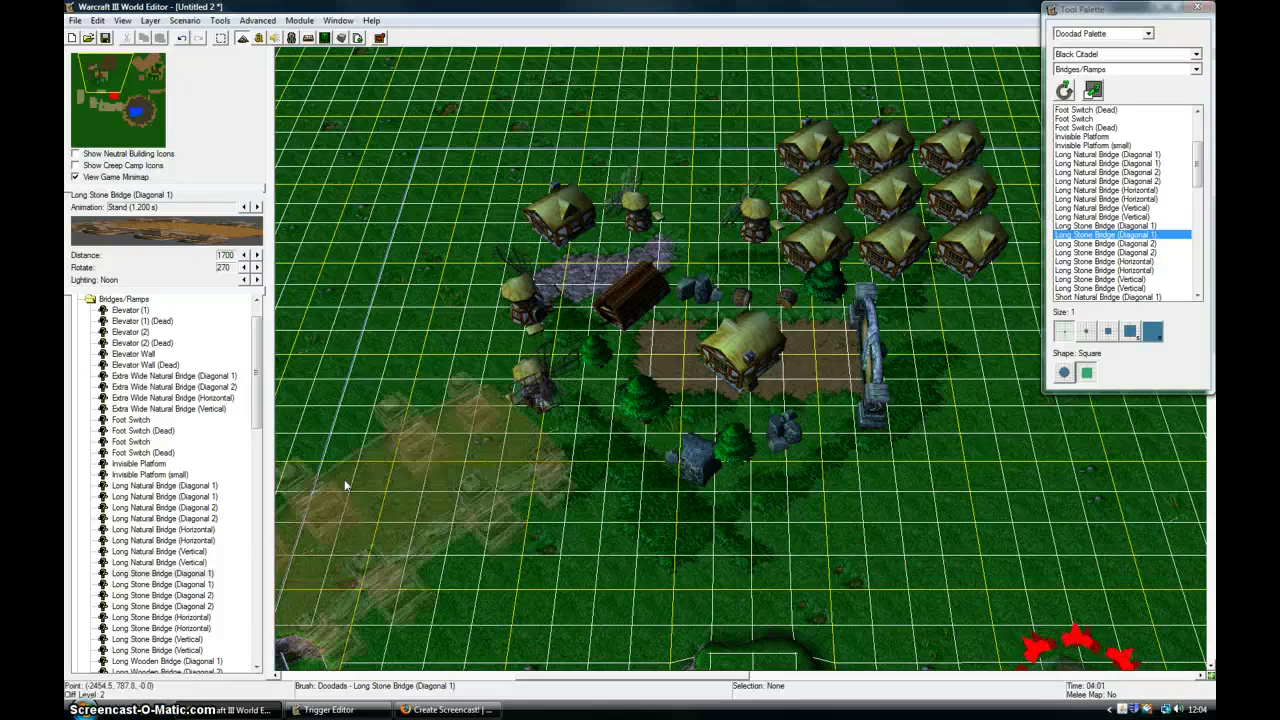